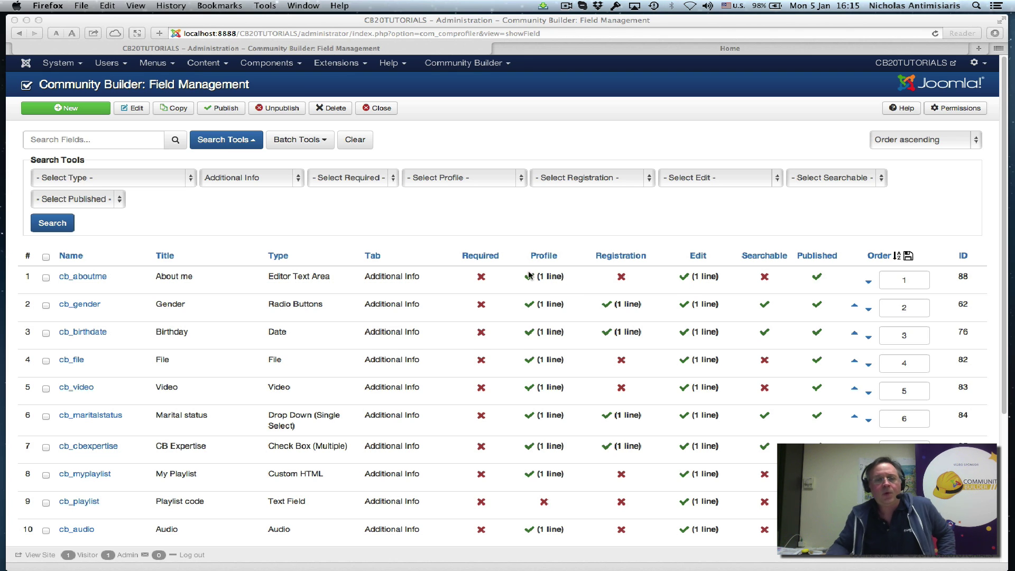
- Scroll the Field Management list down to the cb_score1, cb_score2 and cb_scoretotal rows
{"action": "scroll", "coordinate": [471, 286], "scroll_direction": "down", "scroll_amount": 5}
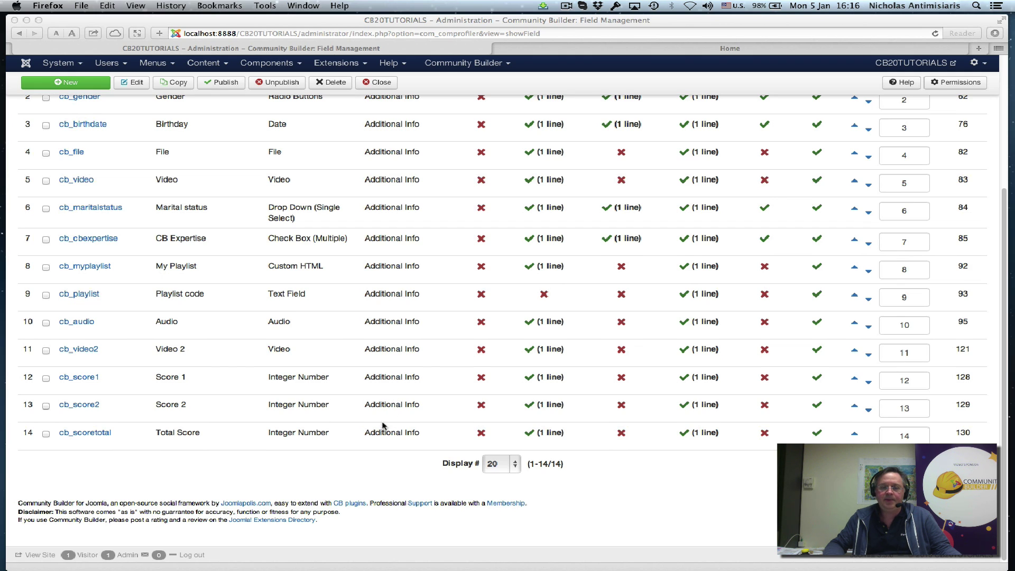
- Open the cb_score1 field and review its Global settings: Integer Number, Additional Info tab, Not Required
{"action": "left_click", "coordinate": [76, 380]}
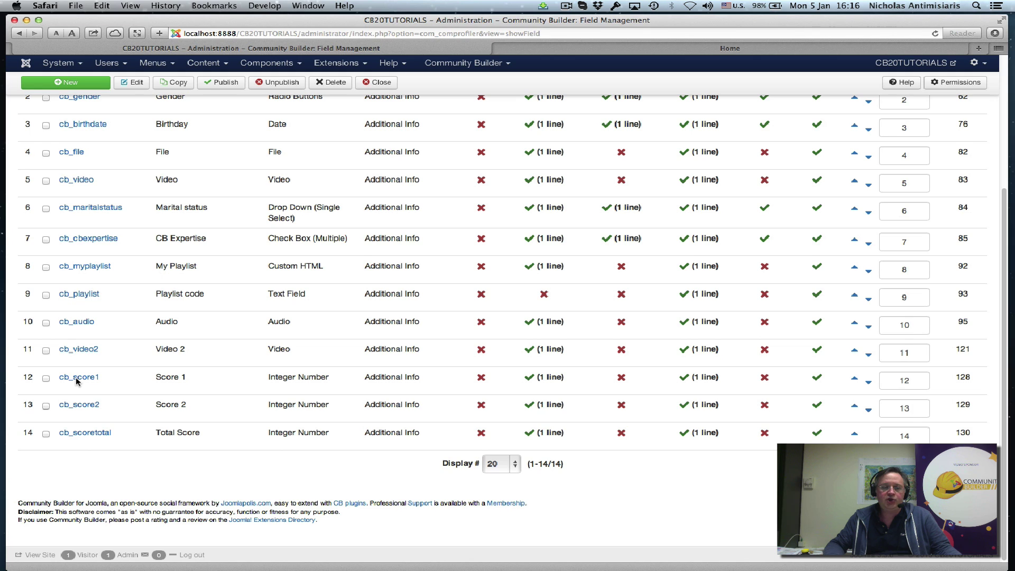
{"action": "left_click", "coordinate": [77, 381]}
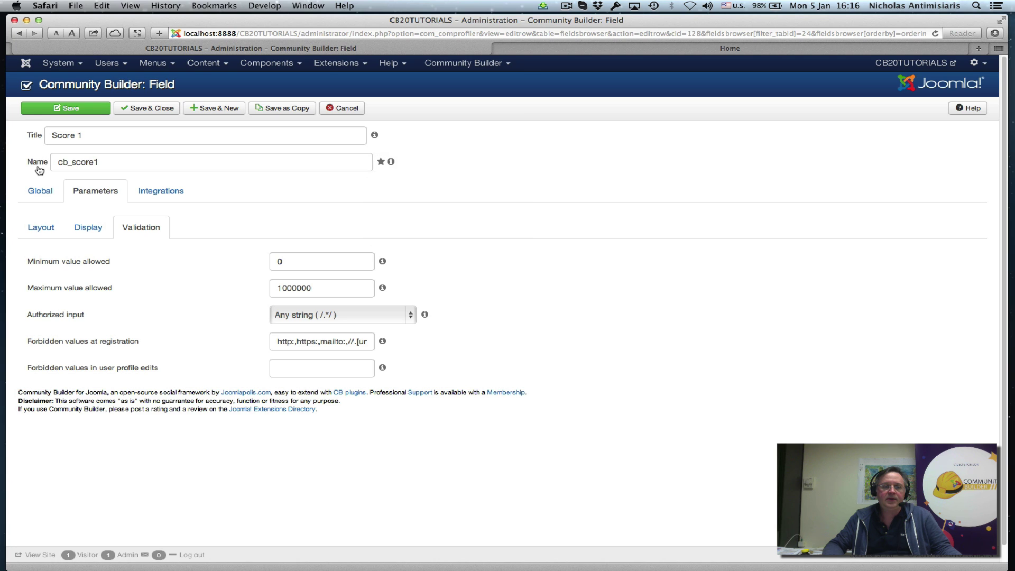
{"action": "left_click", "coordinate": [38, 193]}
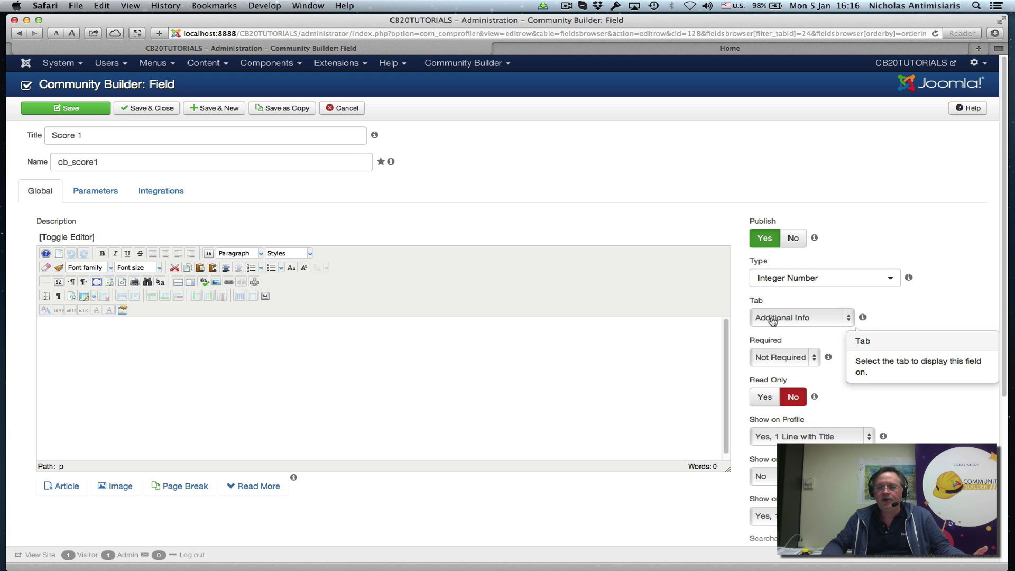
{"action": "scroll", "coordinate": [930, 363], "scroll_direction": "down", "scroll_amount": 3}
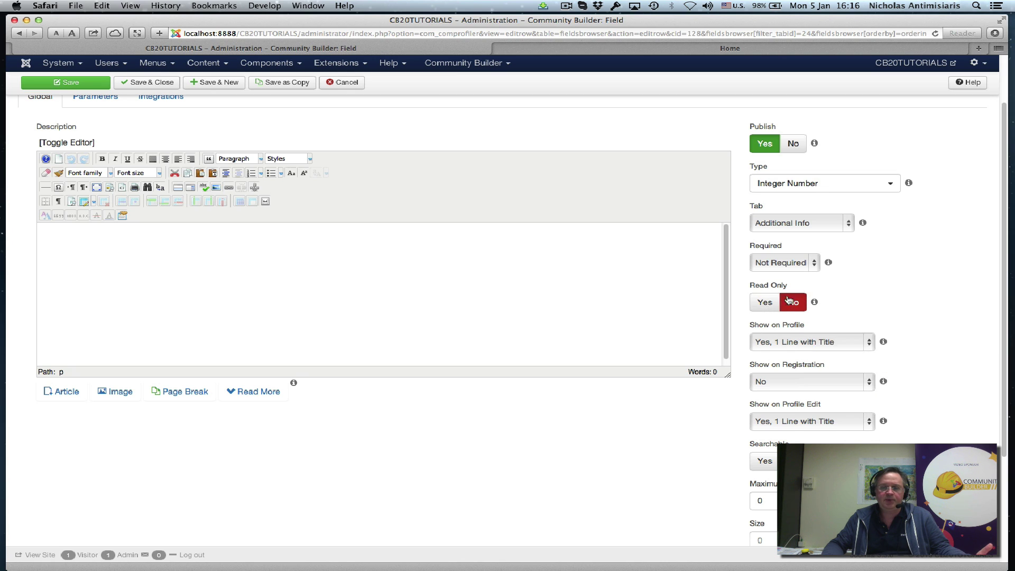
{"action": "scroll", "coordinate": [550, 364], "scroll_direction": "up", "scroll_amount": 3}
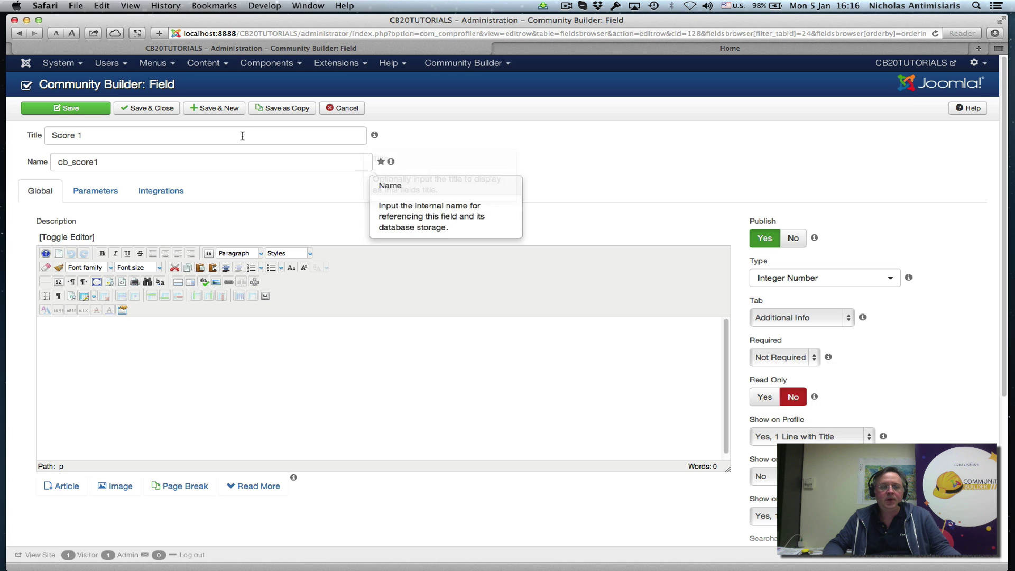
- Cancel Score 1, open cb_scoretotal to check its Read Only = Yes setting, then go to the front end
{"action": "left_click", "coordinate": [348, 110]}
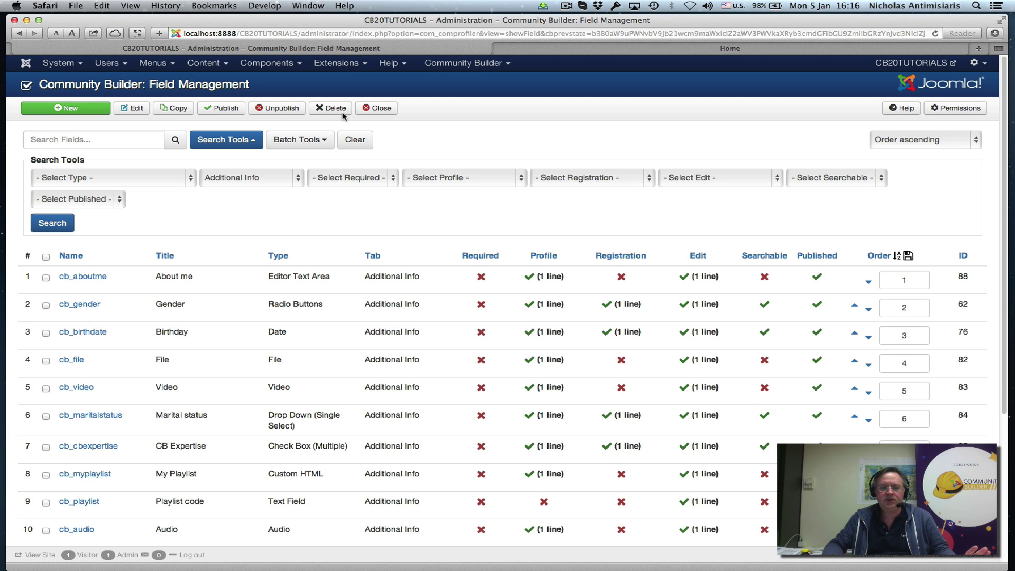
{"action": "scroll", "coordinate": [217, 323], "scroll_direction": "down", "scroll_amount": 3}
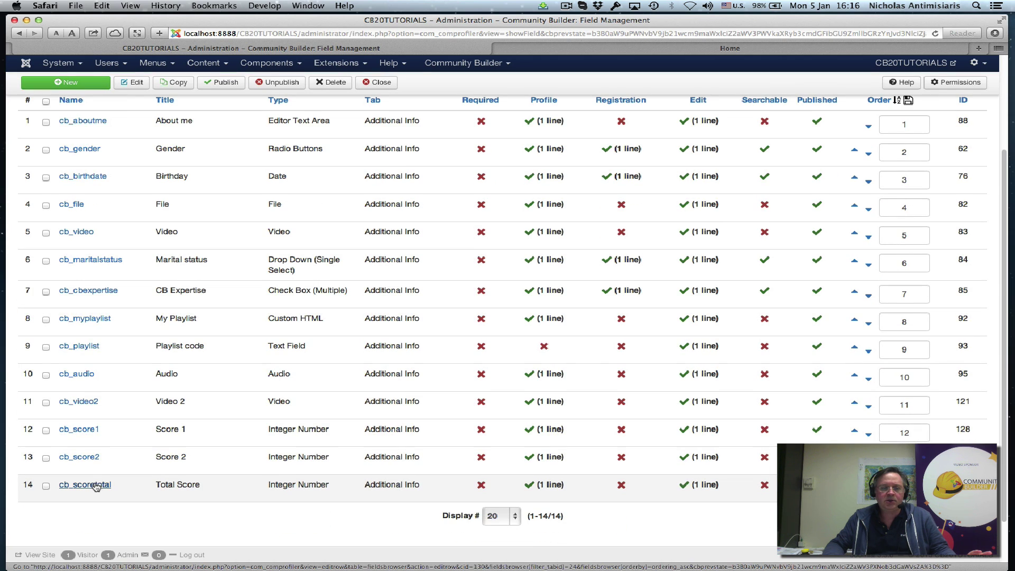
{"action": "left_click", "coordinate": [95, 487]}
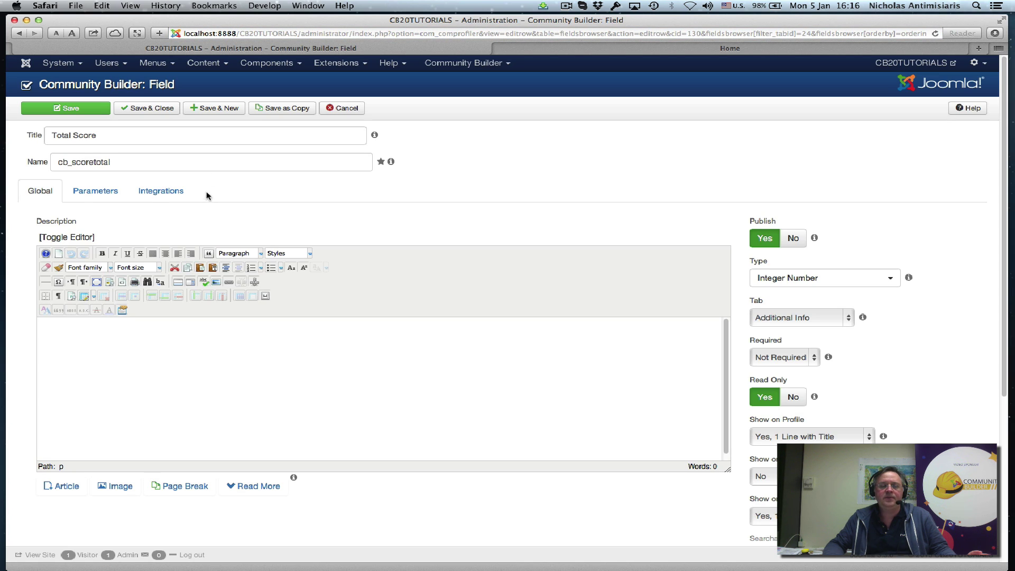
{"action": "scroll", "coordinate": [725, 159], "scroll_direction": "down", "scroll_amount": 3}
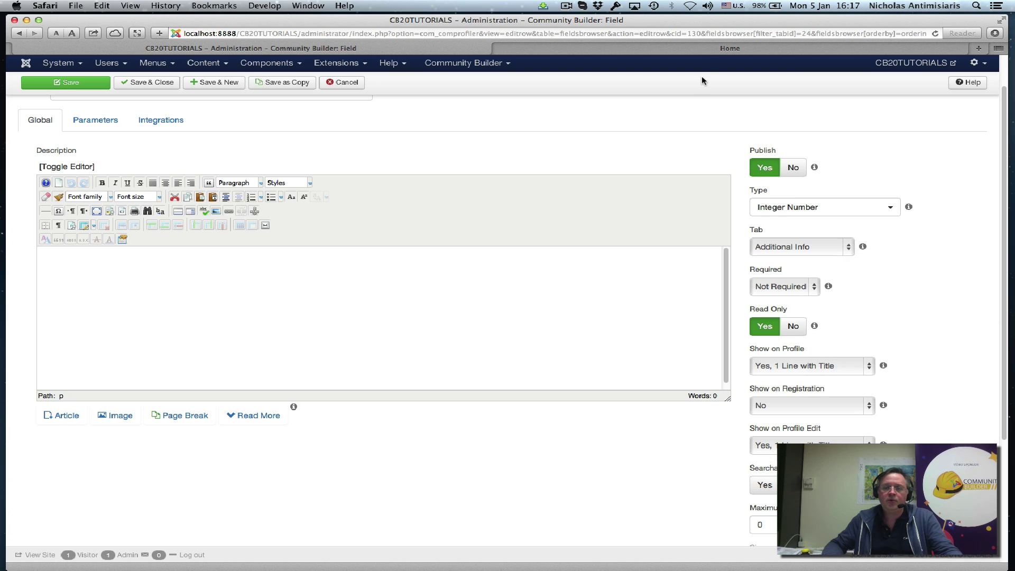
{"action": "left_click", "coordinate": [704, 49]}
- Log out of the front-end site and attempt a CB Login as user1 with its password
{"action": "scroll", "coordinate": [762, 186], "scroll_direction": "down", "scroll_amount": 5}
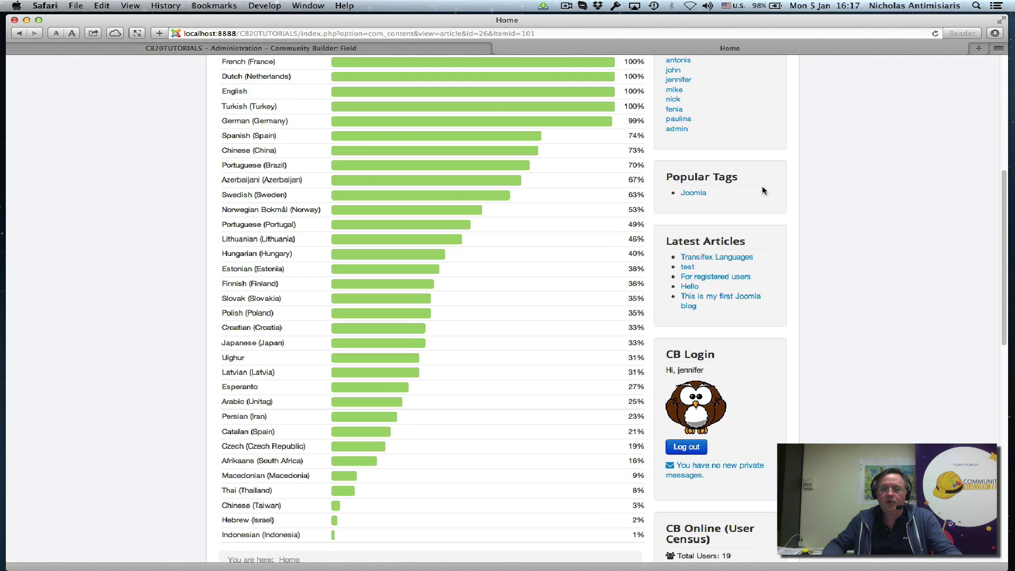
{"action": "left_click", "coordinate": [682, 447]}
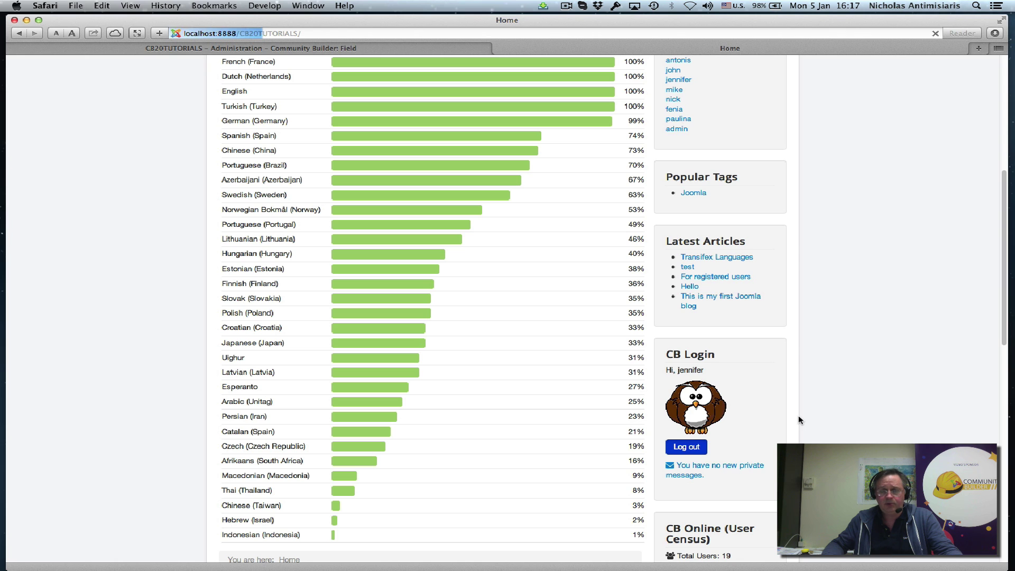
{"action": "scroll", "coordinate": [801, 344], "scroll_direction": "down", "scroll_amount": 4}
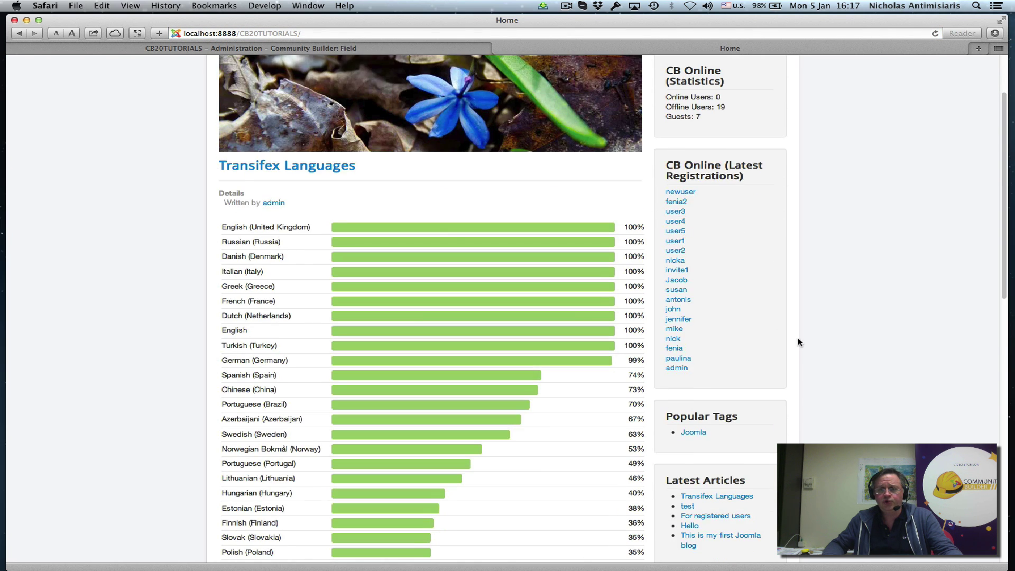
{"action": "left_click", "coordinate": [695, 430]}
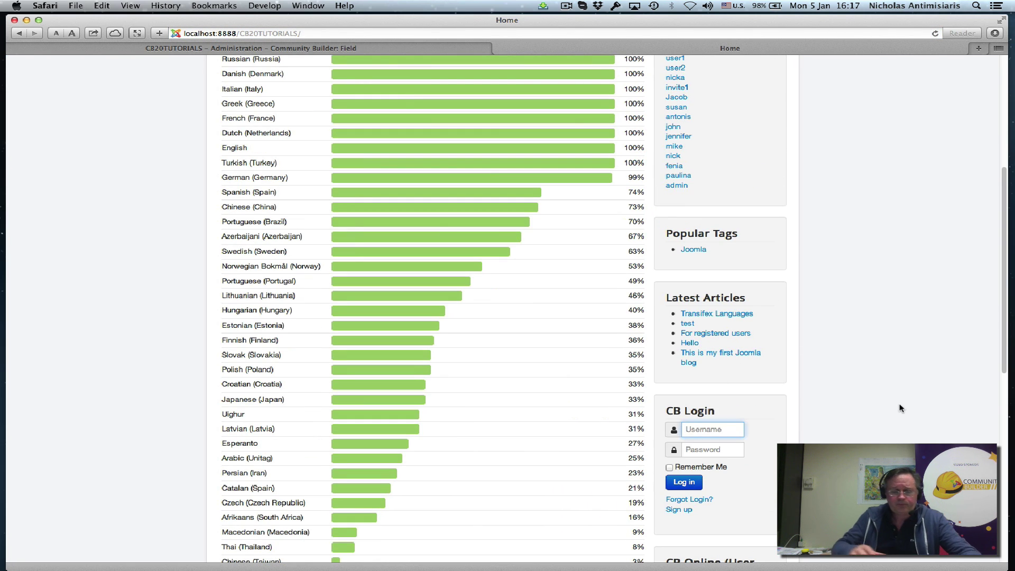
{"action": "type", "text": "user"}
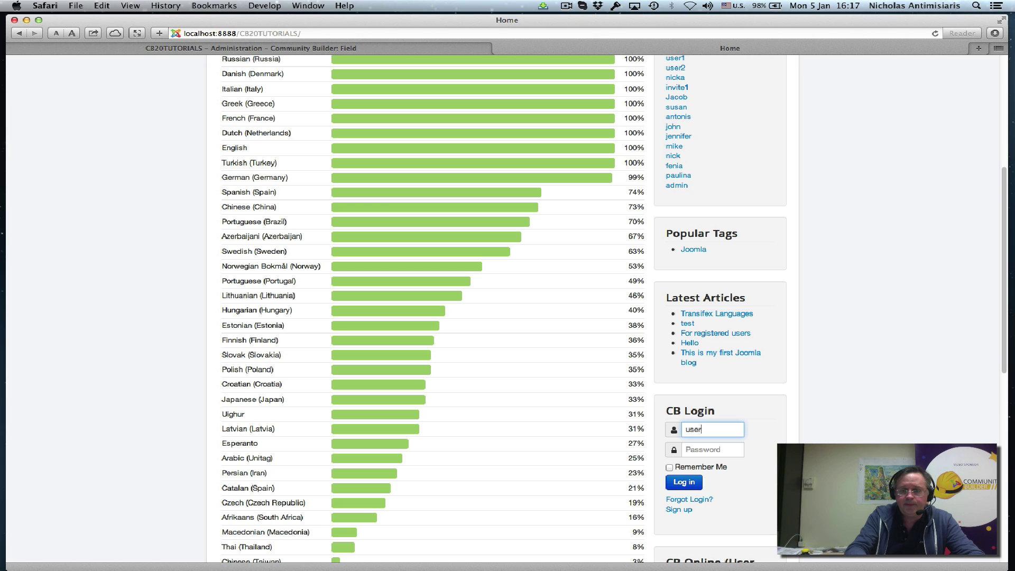
{"action": "type", "text": "1"}
{"action": "key", "text": "Tab"}
{"action": "type", "text": "password"}
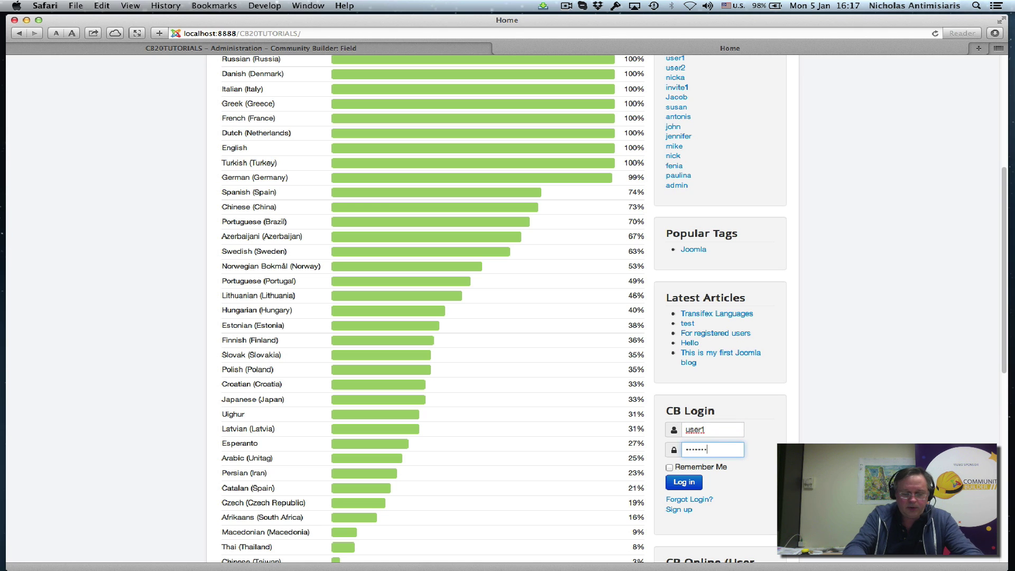
{"action": "key", "text": "Return"}
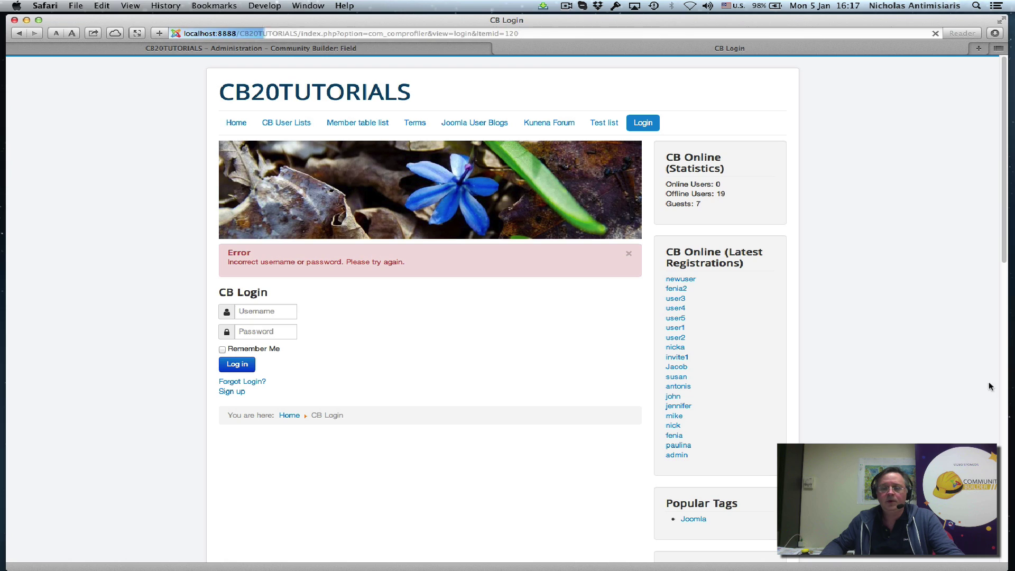
- Retry logging in as user1 in the lower login form
{"action": "scroll", "coordinate": [725, 412], "scroll_direction": "down", "scroll_amount": 5}
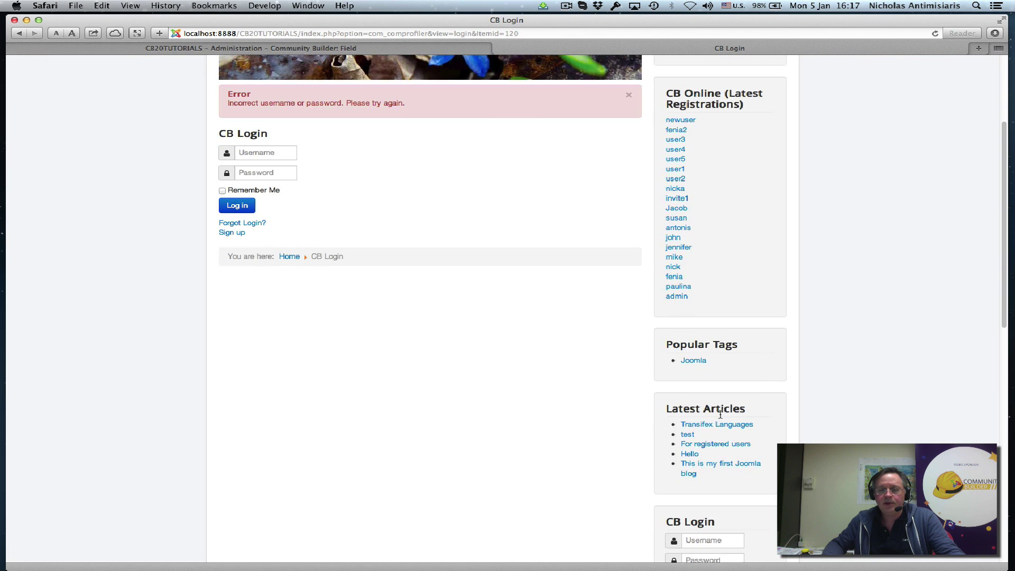
{"action": "left_click", "coordinate": [703, 481]}
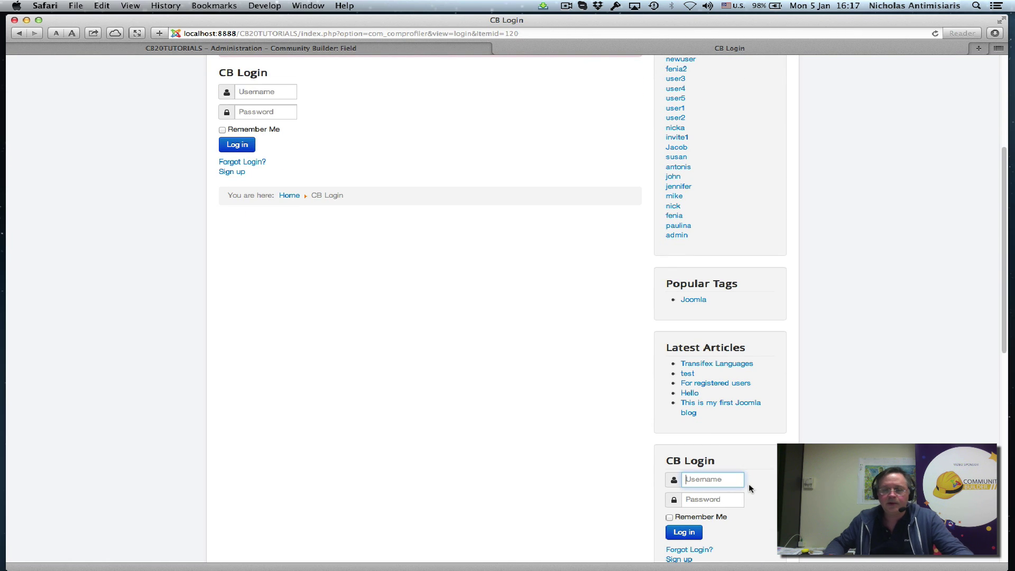
{"action": "type", "text": "user1"}
{"action": "left_click", "coordinate": [712, 499]}
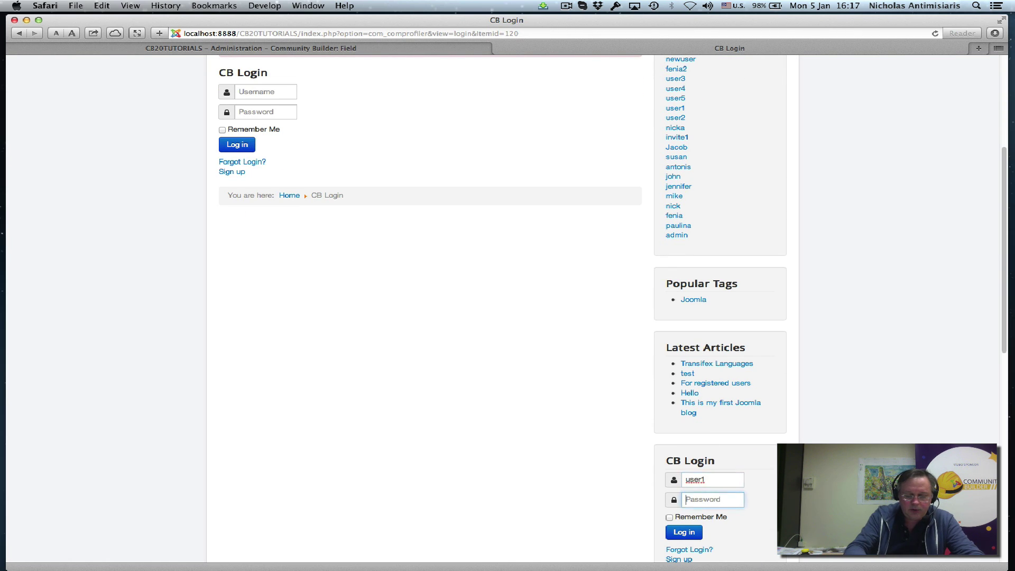
{"action": "type", "text": "••••••••"}
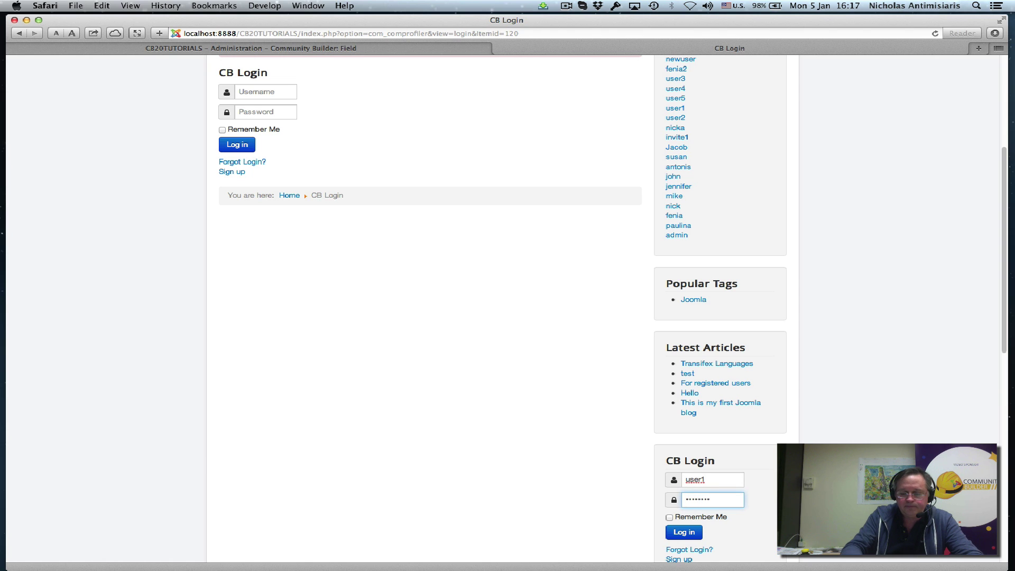
{"action": "key", "text": "Return"}
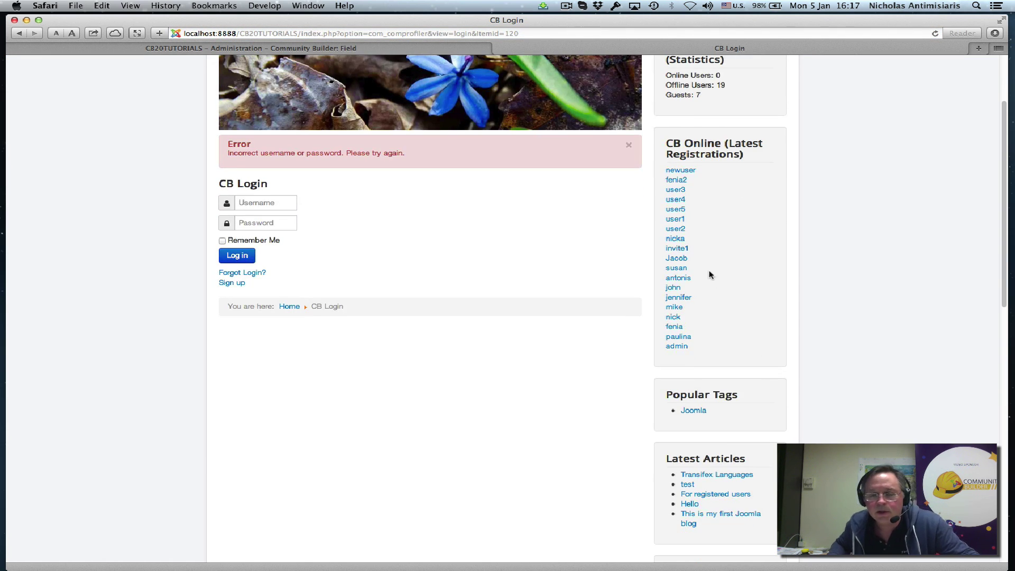
- Attempt to log in as user2 with its password
{"action": "scroll", "coordinate": [738, 439], "scroll_direction": "down", "scroll_amount": 4}
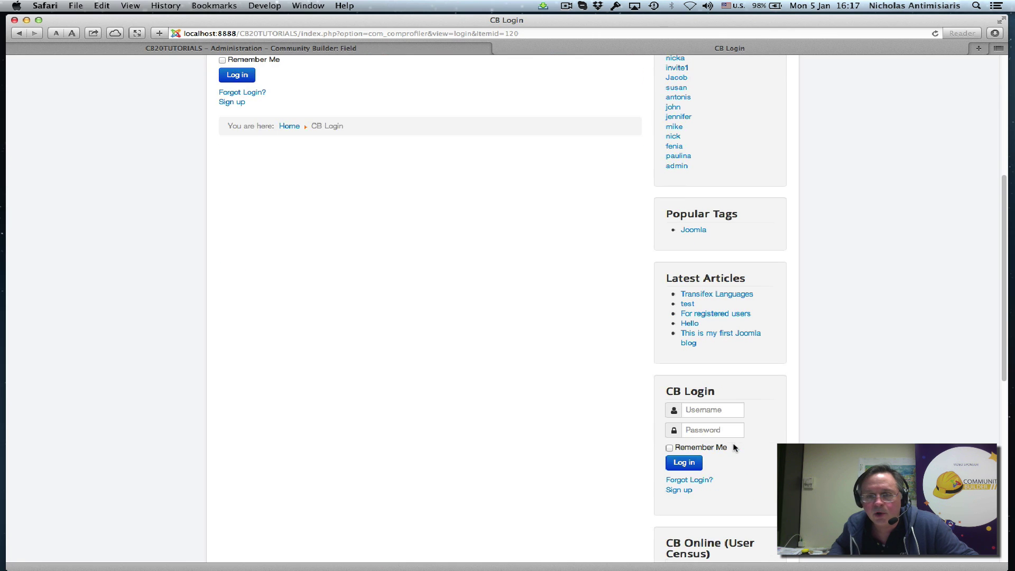
{"action": "left_click", "coordinate": [702, 412]}
{"action": "type", "text": "user2"}
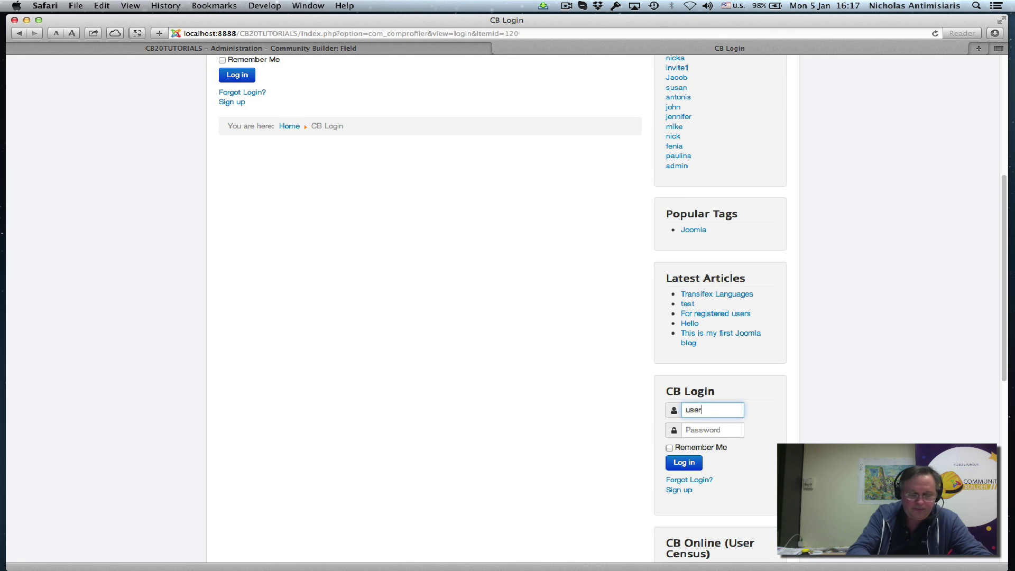
{"action": "key", "text": "Tab"}
{"action": "type", "text": "••••••••"}
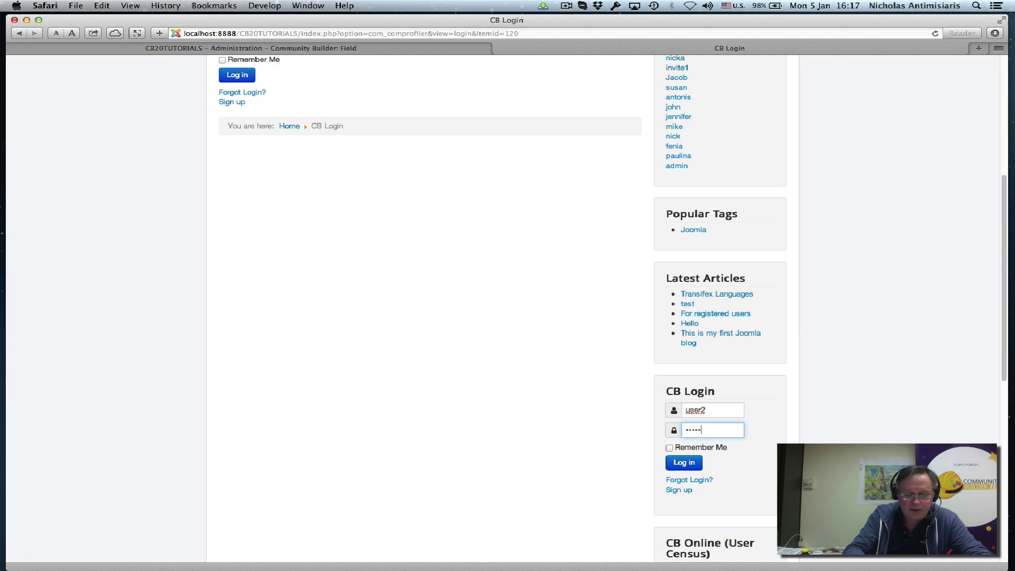
{"action": "key", "text": "Return"}
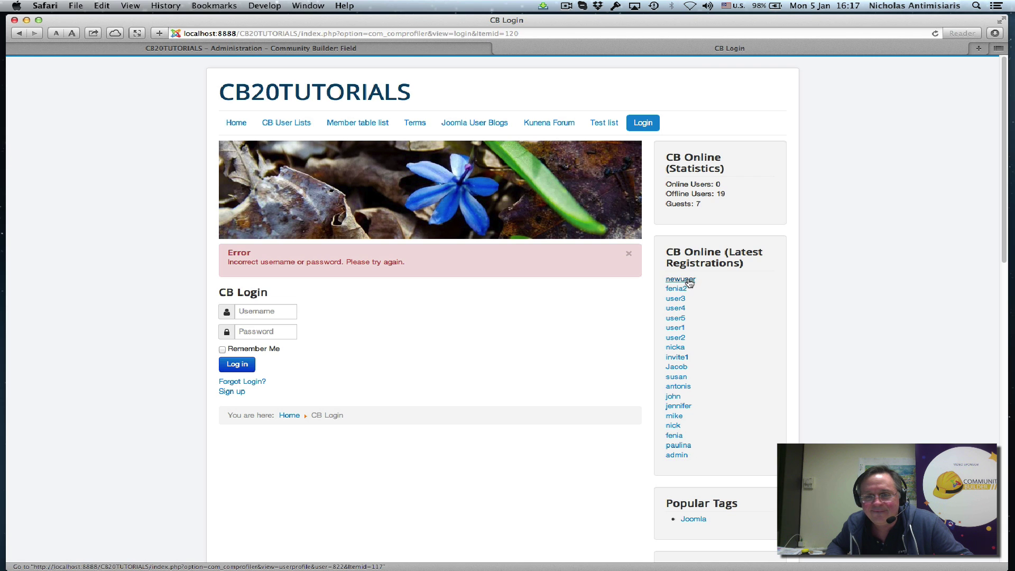
- Log in with the new test user's username and password
{"action": "scroll", "coordinate": [744, 358], "scroll_direction": "down", "scroll_amount": 5}
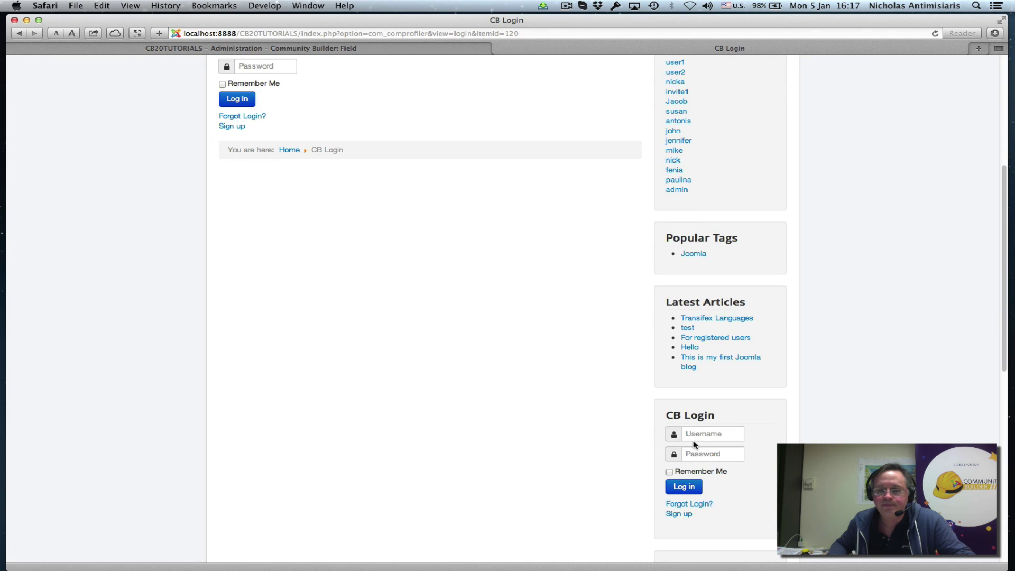
{"action": "left_click", "coordinate": [693, 439]}
{"action": "type", "text": "newuser"}
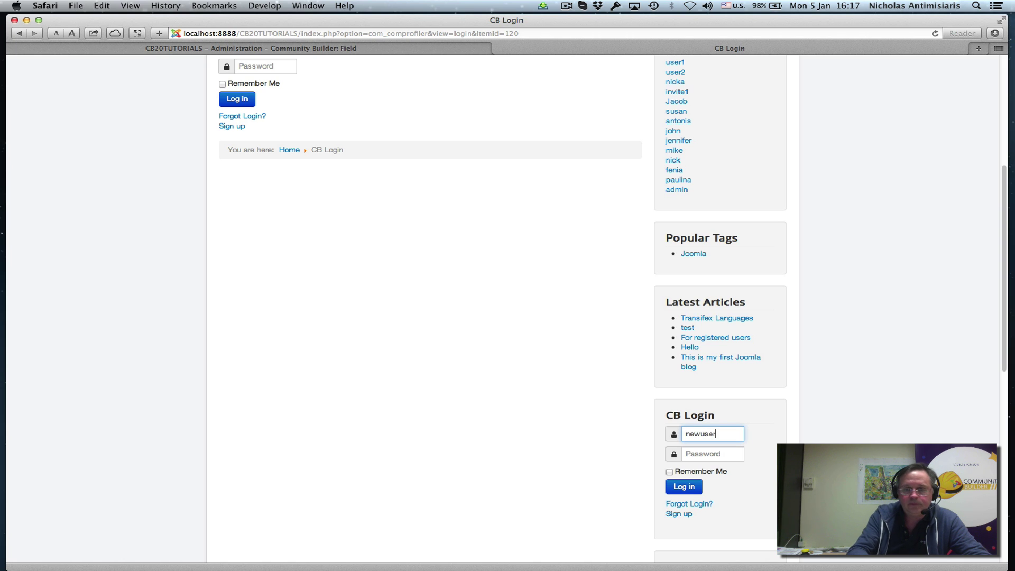
{"action": "key", "text": "Tab"}
{"action": "type", "text": "ne"}
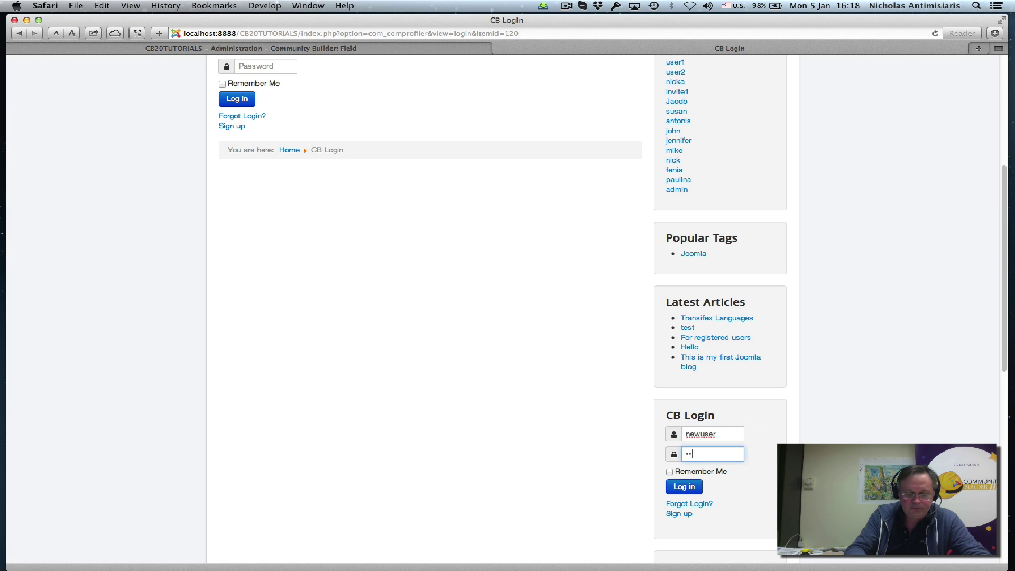
{"action": "type", "text": "wuser1"}
{"action": "key", "text": "Return"}
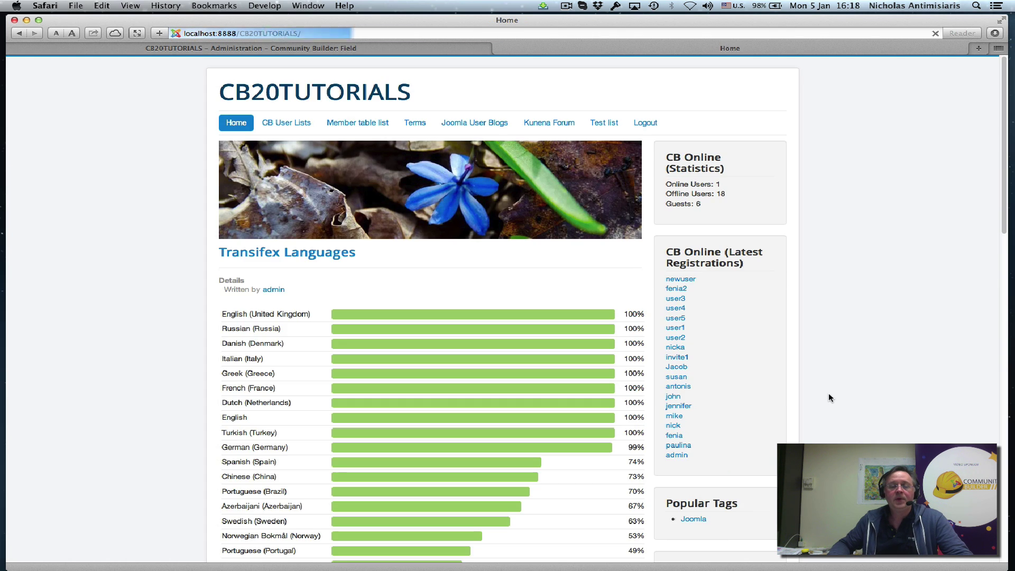
- Open the logged-in user's profile from the CB Login avatar and show its Additional Info section
{"action": "scroll", "coordinate": [823, 397], "scroll_direction": "down", "scroll_amount": 5}
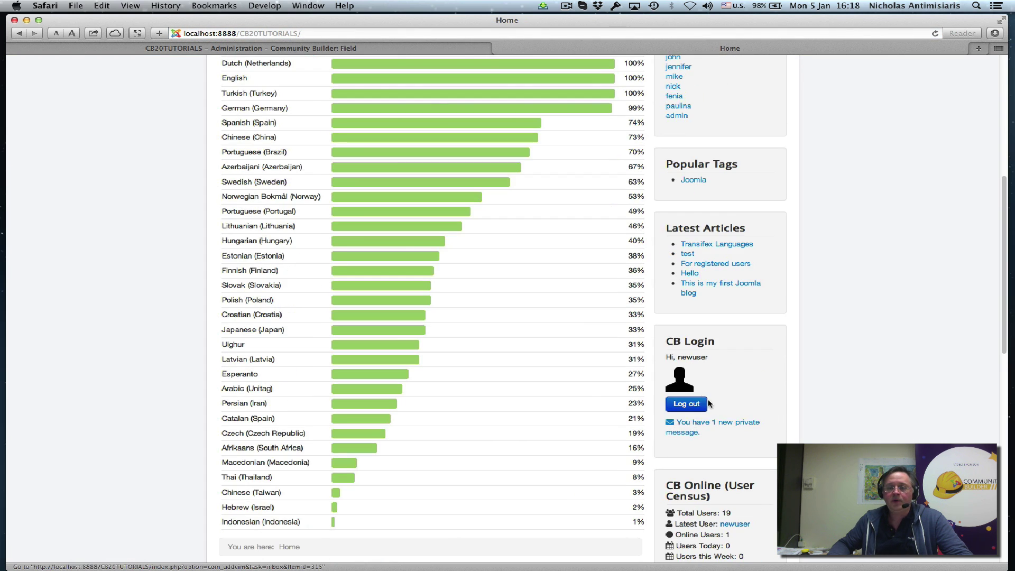
{"action": "left_click", "coordinate": [682, 391]}
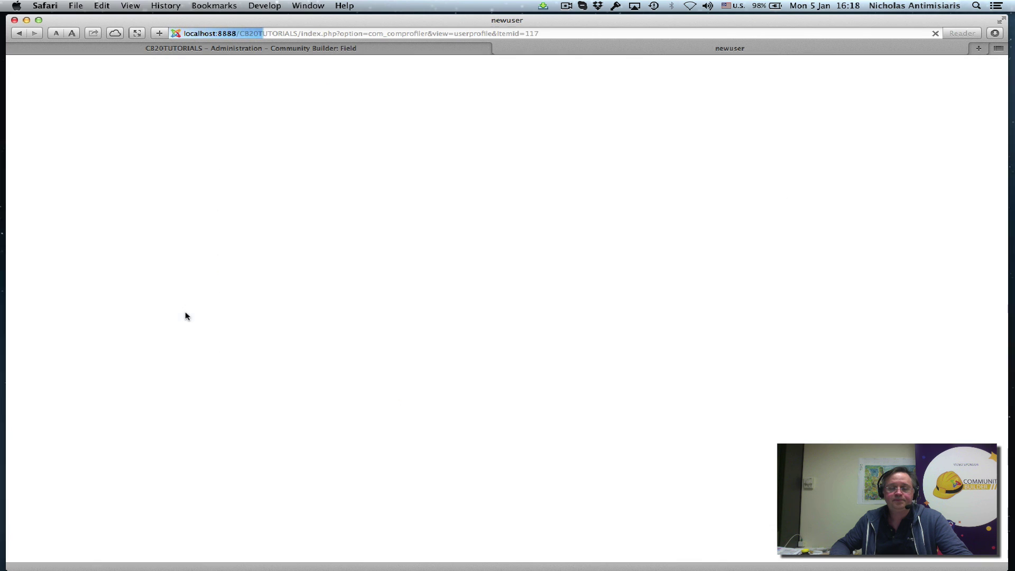
{"action": "scroll", "coordinate": [200, 325], "scroll_direction": "down", "scroll_amount": 2}
{"action": "scroll", "coordinate": [205, 326], "scroll_direction": "down", "scroll_amount": 1}
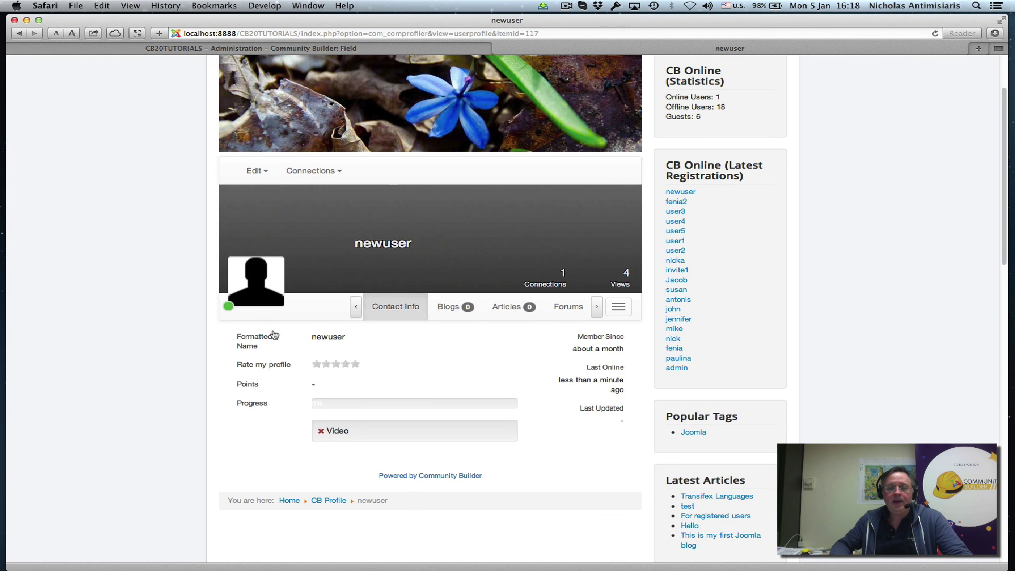
{"action": "left_click", "coordinate": [598, 308]}
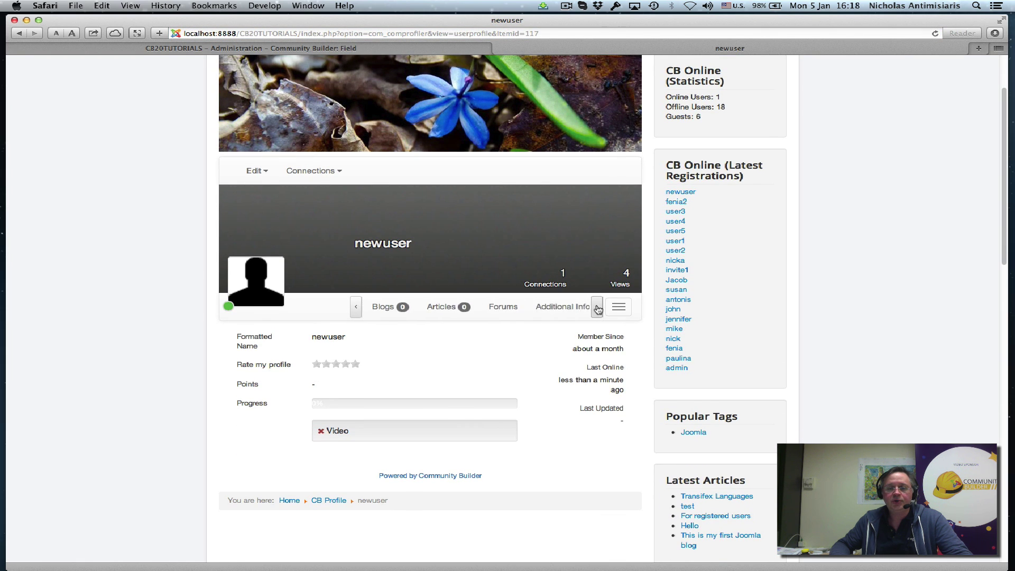
{"action": "left_click", "coordinate": [564, 311]}
- Check the empty Score fields, then choose Edit > Update Your Profile
{"action": "scroll", "coordinate": [537, 331], "scroll_direction": "down", "scroll_amount": 10}
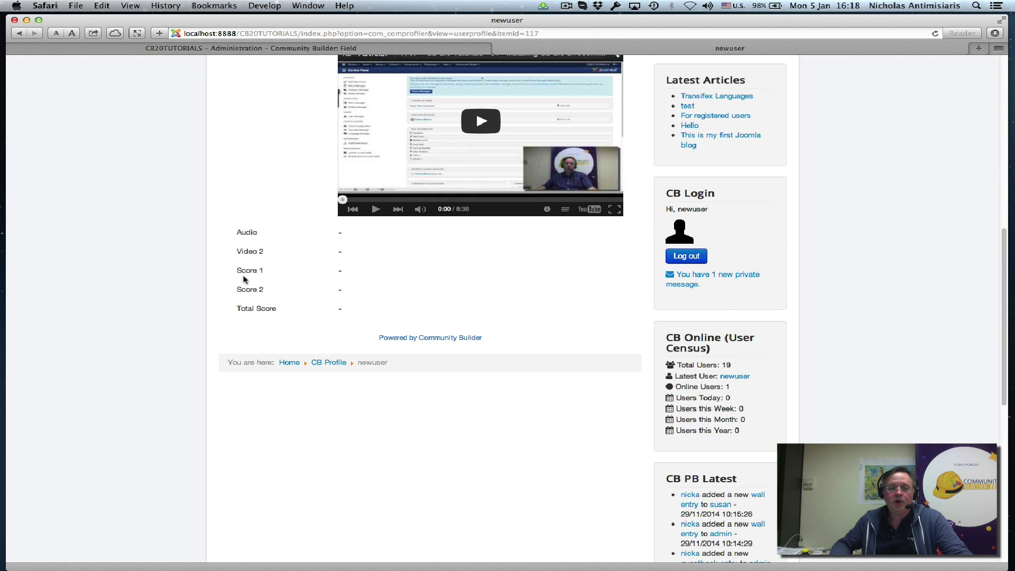
{"action": "scroll", "coordinate": [254, 302], "scroll_direction": "up", "scroll_amount": 10}
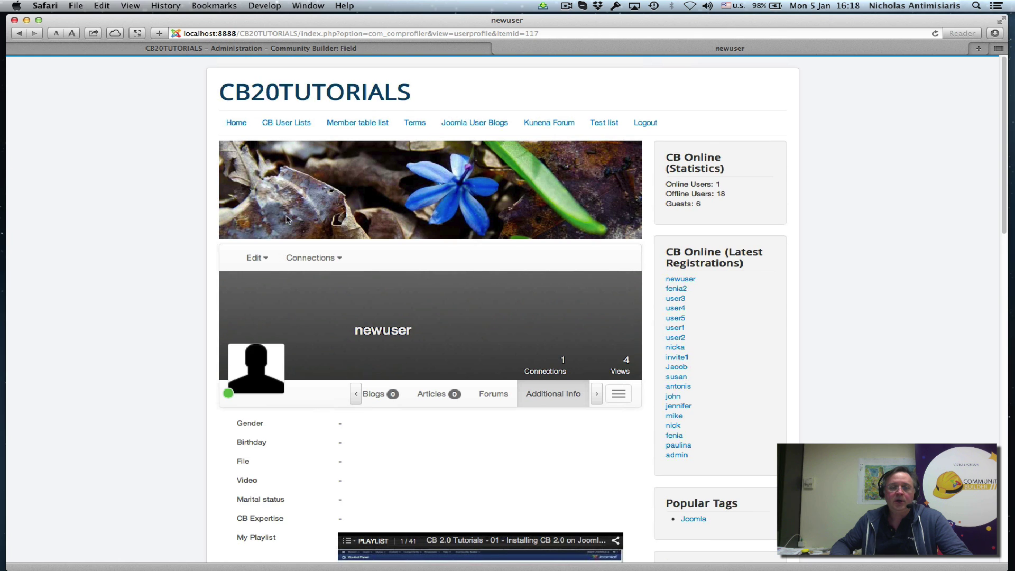
{"action": "left_click", "coordinate": [256, 257]}
{"action": "left_click", "coordinate": [266, 283]}
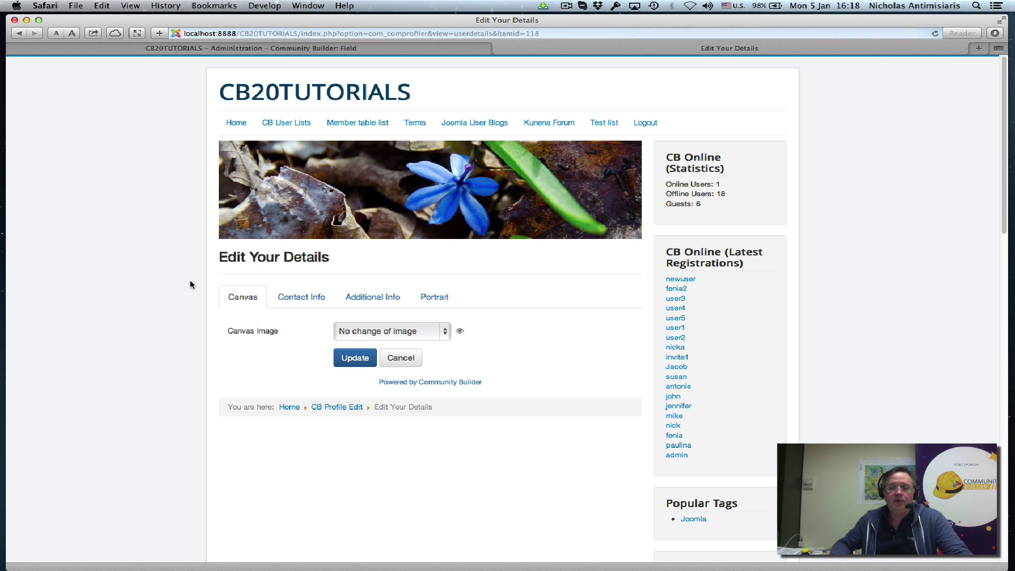
- On the Additional Info edit fields, check empty Score 1/Score 2 and read-only Total Score, then cancel
{"action": "left_click", "coordinate": [355, 296]}
{"action": "scroll", "coordinate": [269, 333], "scroll_direction": "down", "scroll_amount": 5}
{"action": "scroll", "coordinate": [269, 333], "scroll_direction": "down", "scroll_amount": 10}
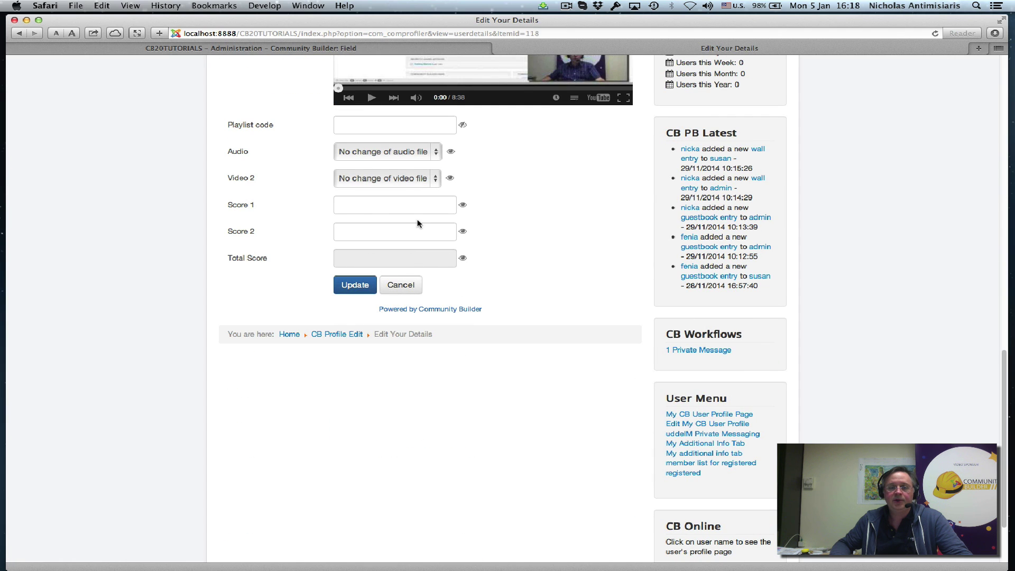
{"action": "scroll", "coordinate": [415, 248], "scroll_direction": "up", "scroll_amount": 6}
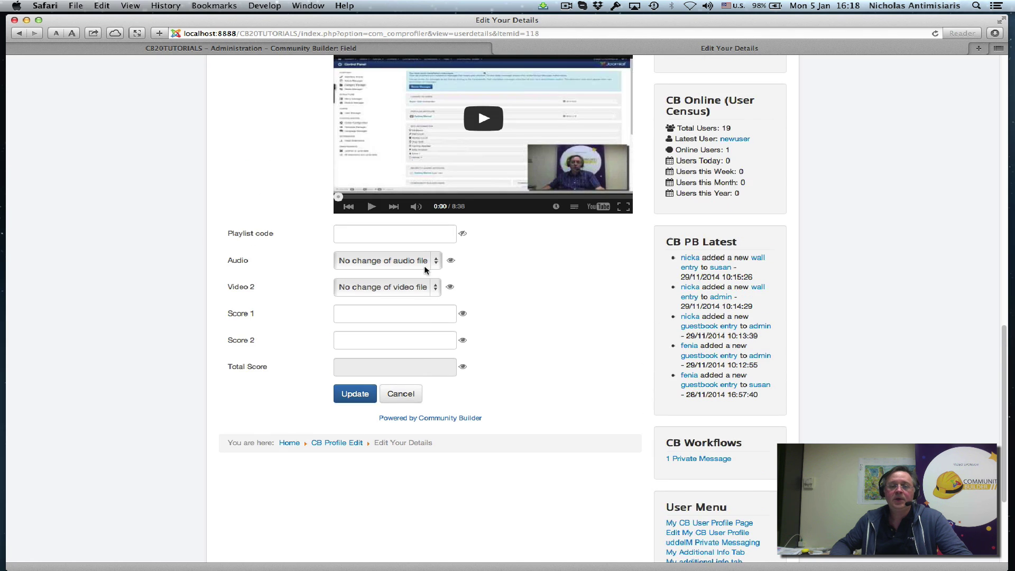
{"action": "scroll", "coordinate": [428, 272], "scroll_direction": "up", "scroll_amount": 4}
{"action": "scroll", "coordinate": [426, 282], "scroll_direction": "down", "scroll_amount": 7}
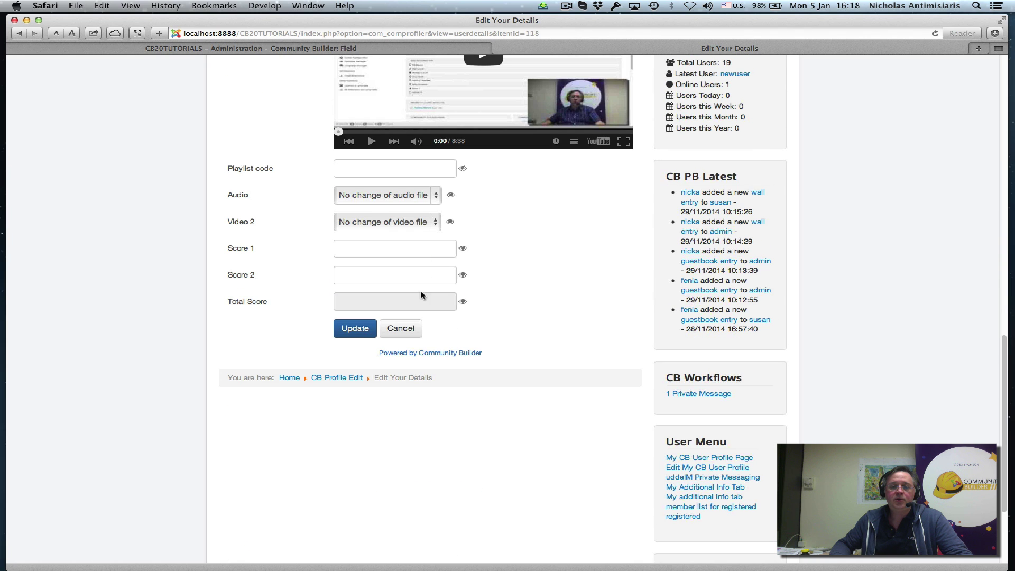
{"action": "left_click", "coordinate": [410, 323]}
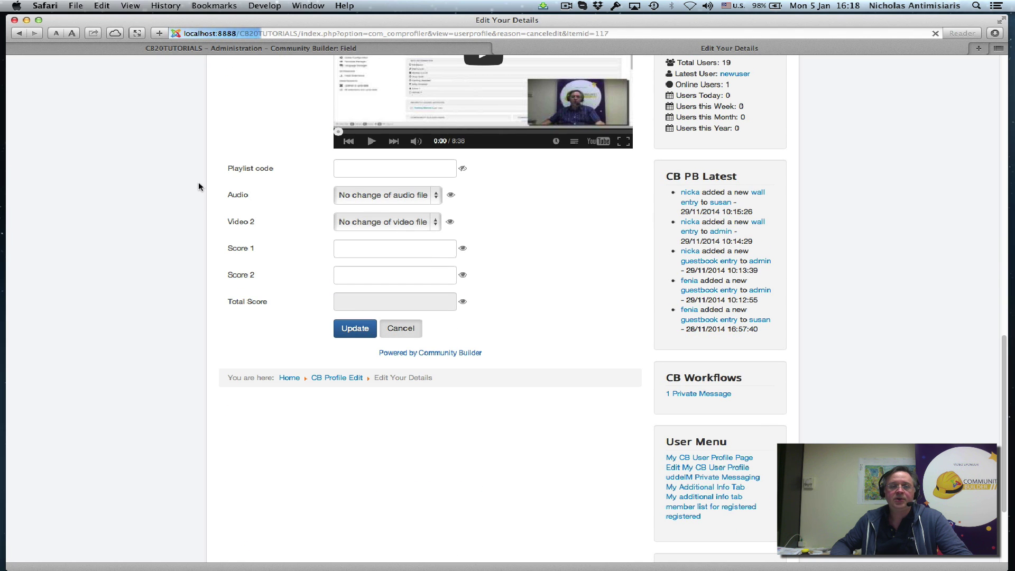
- Cancel the admin field edit and go to Community Builder > Plugin Management
{"action": "left_click", "coordinate": [217, 49]}
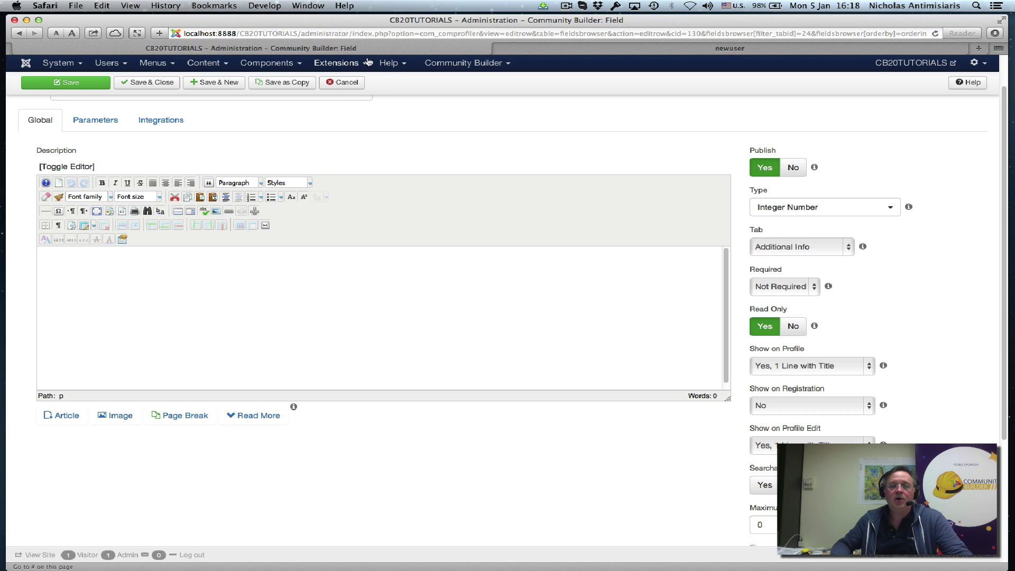
{"action": "left_click", "coordinate": [344, 86]}
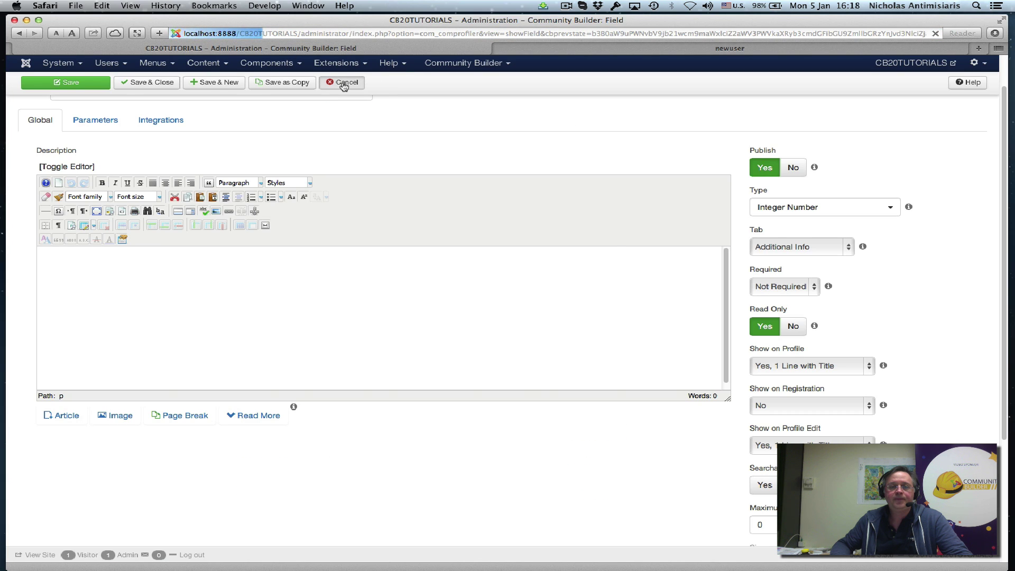
{"action": "left_click", "coordinate": [449, 64]}
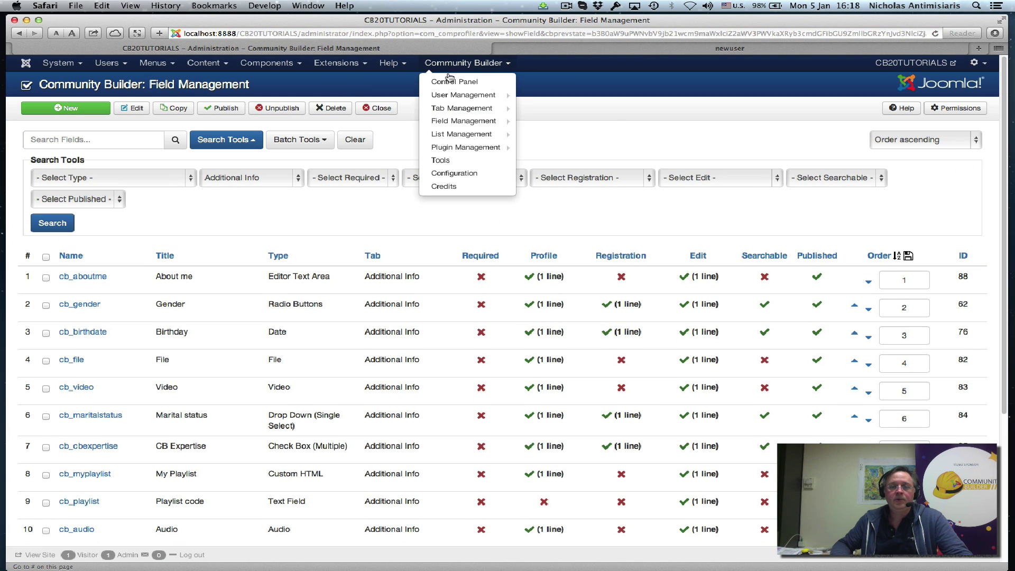
{"action": "left_click", "coordinate": [452, 149]}
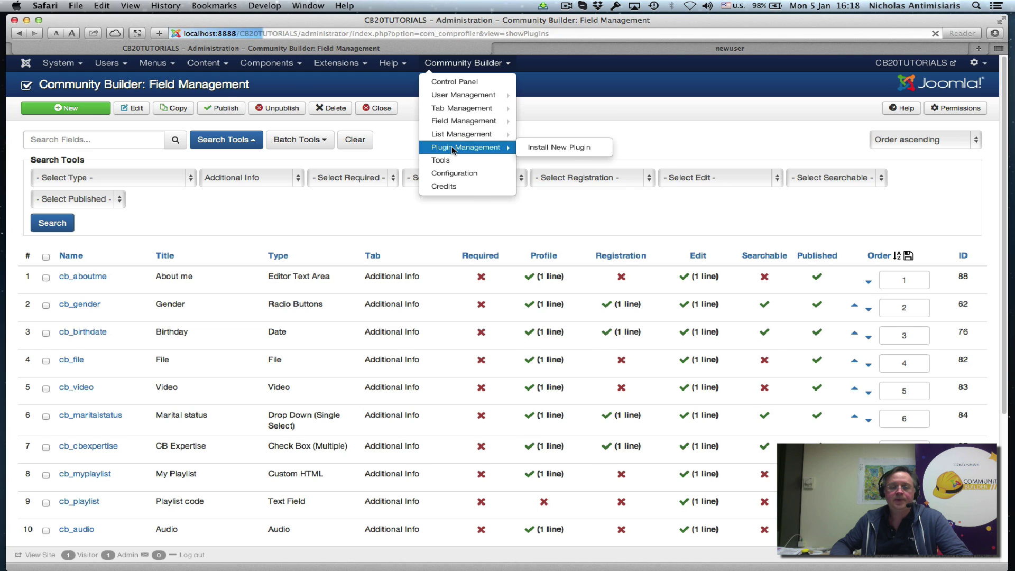
- Note the CB Auto Actions version 6.1.1 and open its Auto Actions list
{"action": "scroll", "coordinate": [295, 378], "scroll_direction": "down", "scroll_amount": 10}
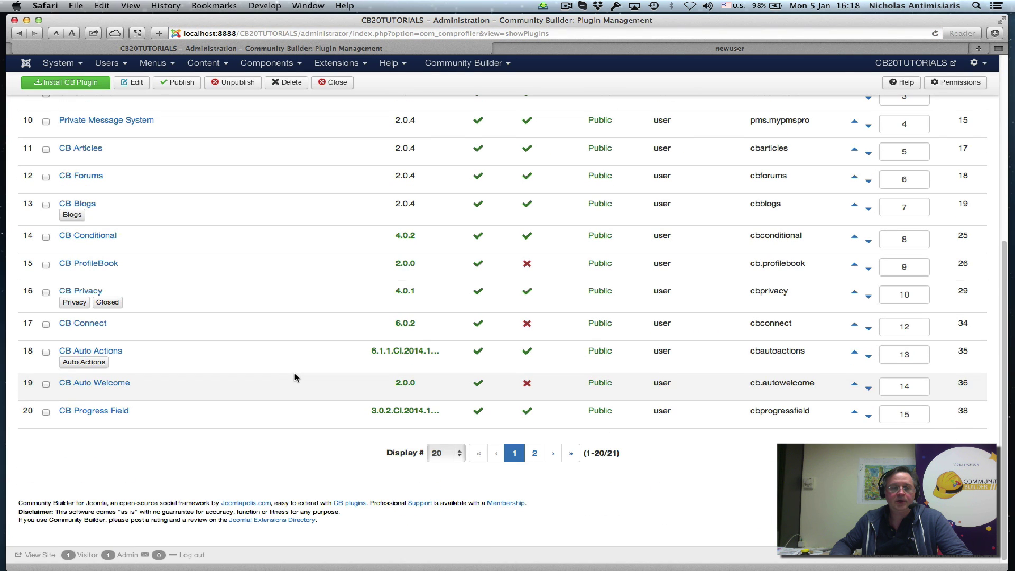
{"action": "double_click", "coordinate": [394, 350]}
{"action": "left_click_drag", "start_coordinate": [394, 350], "coordinate": [405, 352]}
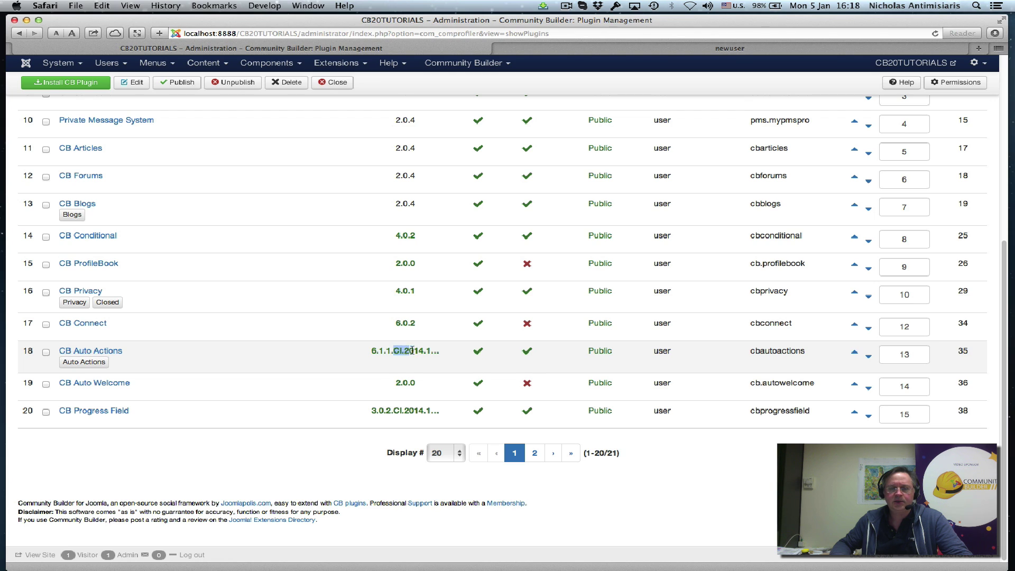
{"action": "left_click", "coordinate": [412, 351]}
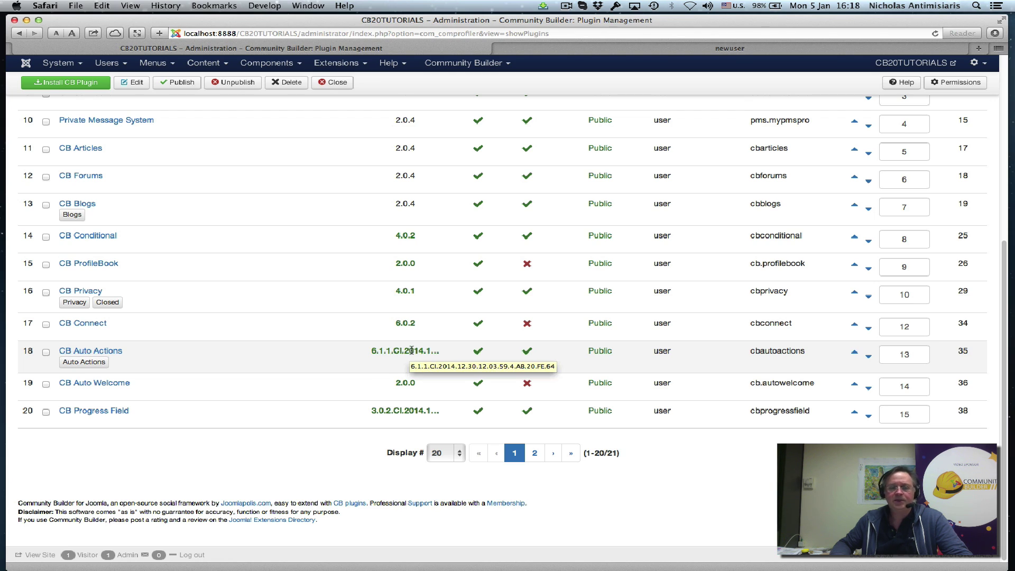
{"action": "left_click", "coordinate": [102, 362]}
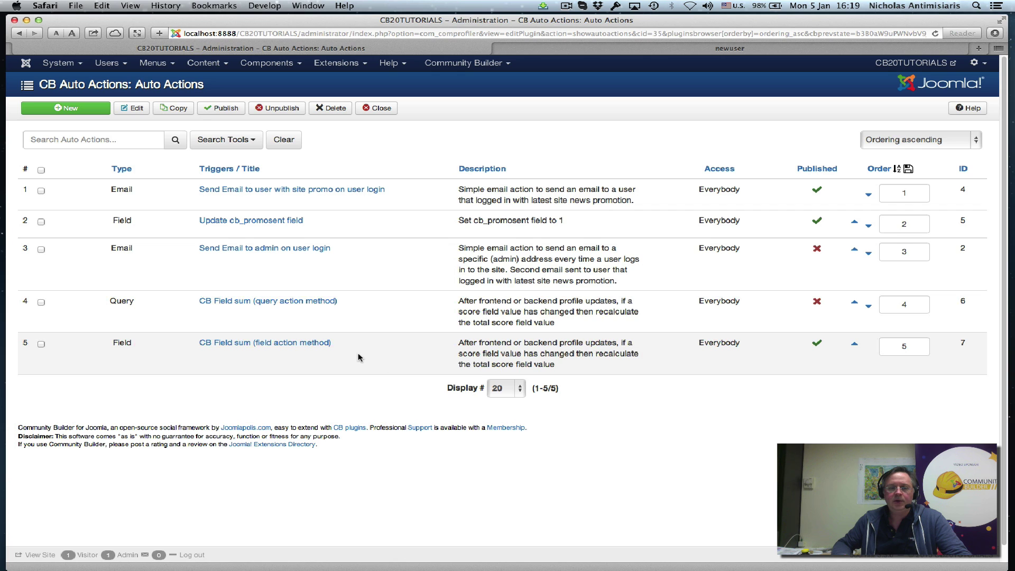
- Open the 'CB Field sum (field action method)' auto action, review Global settings, then view Conditions
{"action": "left_click", "coordinate": [309, 343]}
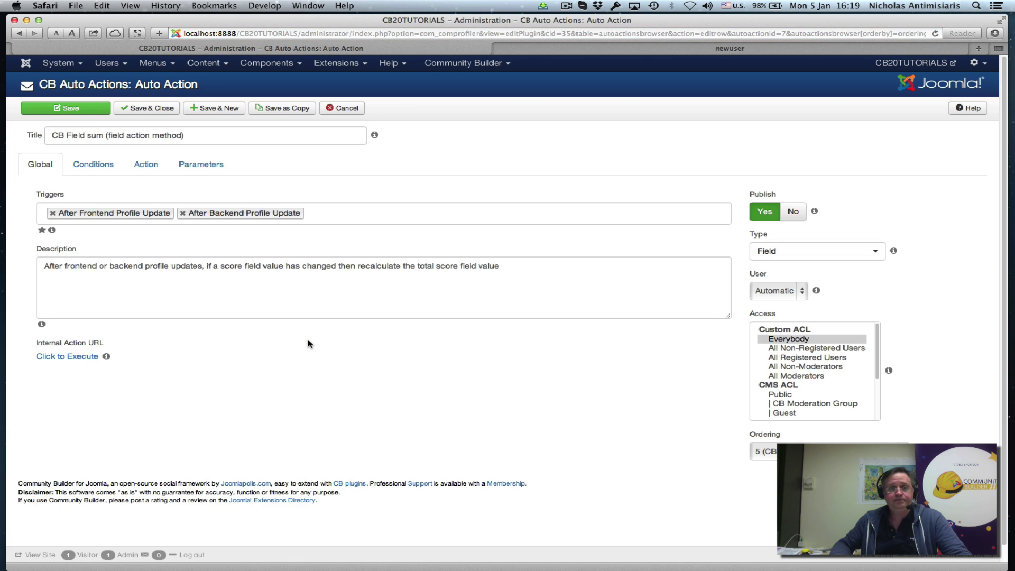
{"action": "mouse_move", "coordinate": [66, 208]}
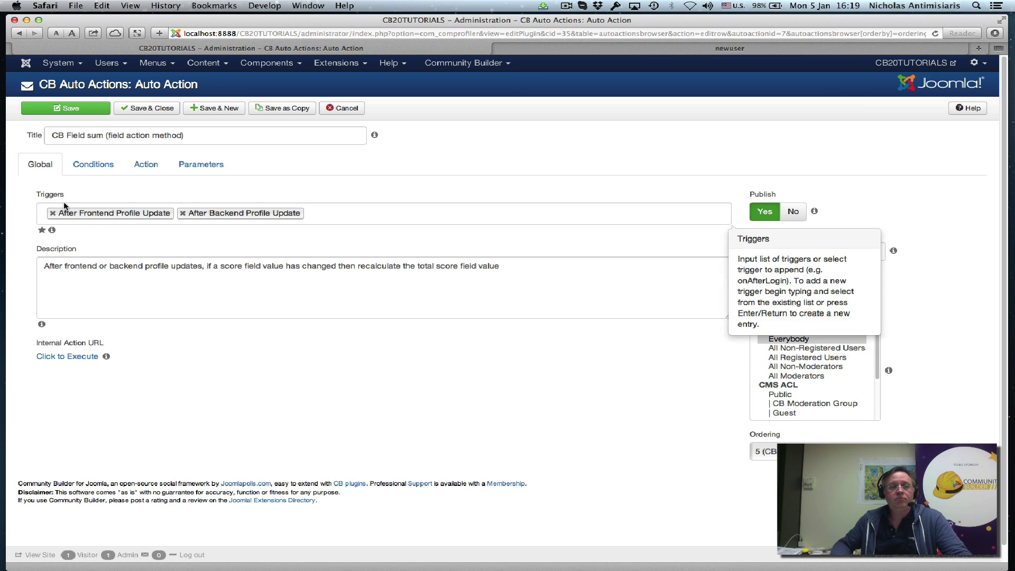
{"action": "mouse_move", "coordinate": [58, 136]}
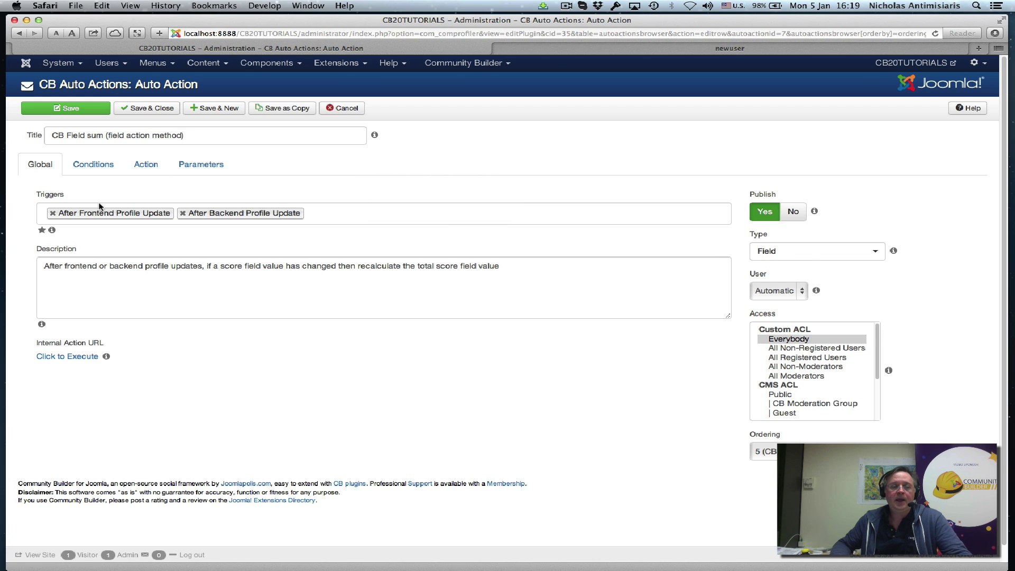
{"action": "mouse_move", "coordinate": [114, 214]}
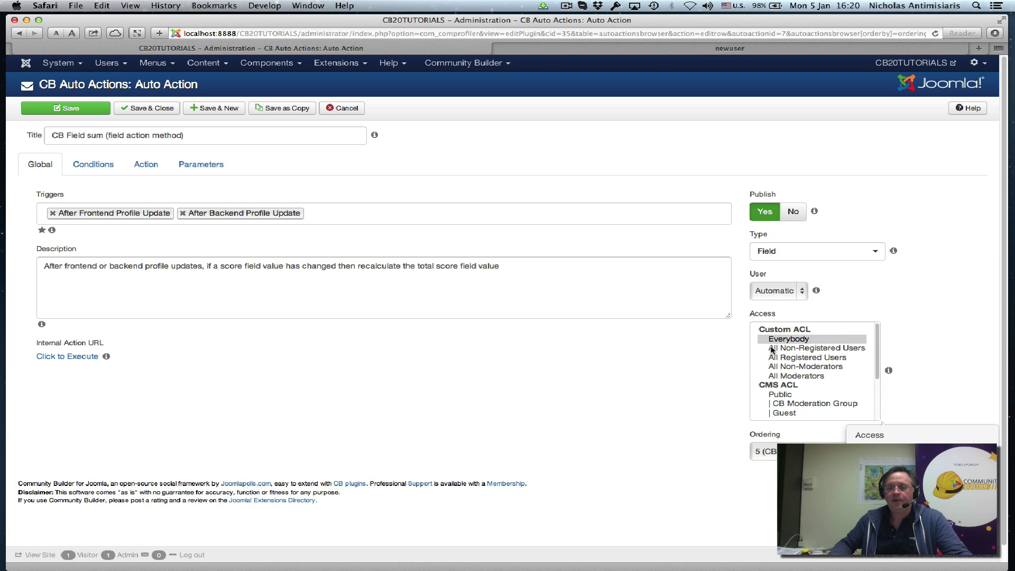
{"action": "left_click", "coordinate": [93, 167]}
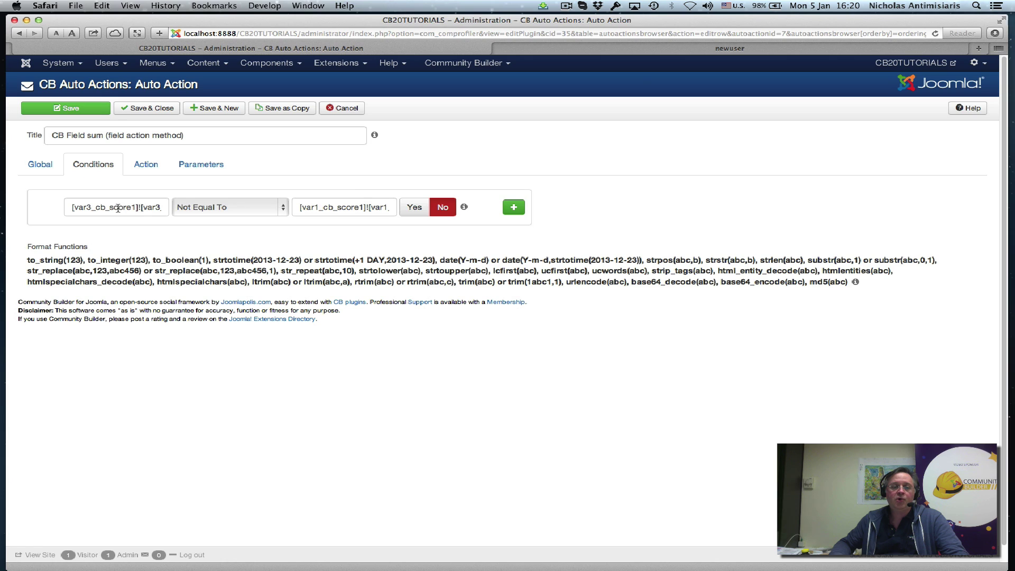
- Inspect the full [var3_cb_score1]![var3_cb_score2] condition expression and the Not Equal To operator
{"action": "left_click_drag", "start_coordinate": [124, 207], "coordinate": [169, 207]}
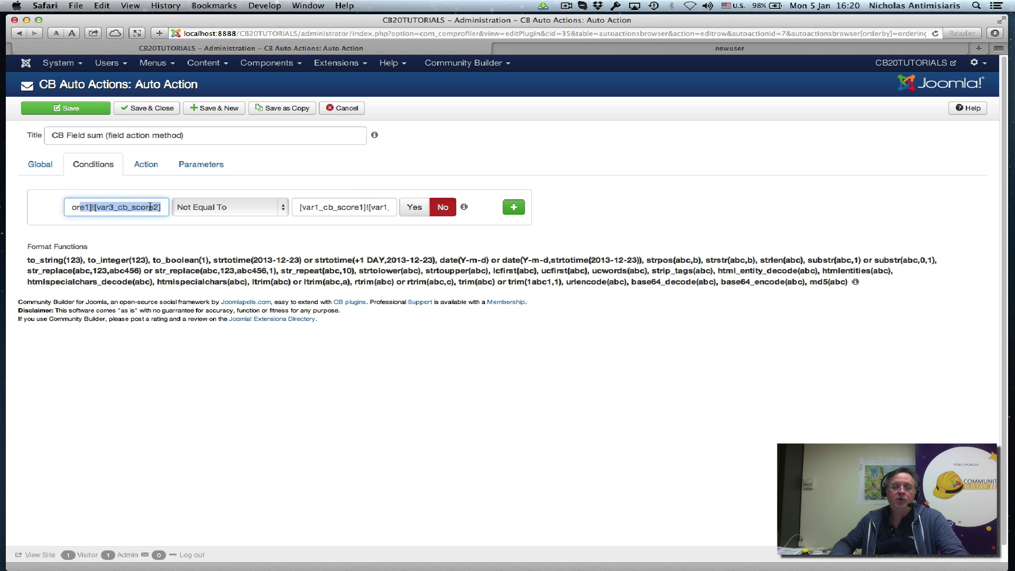
{"action": "left_click", "coordinate": [150, 206]}
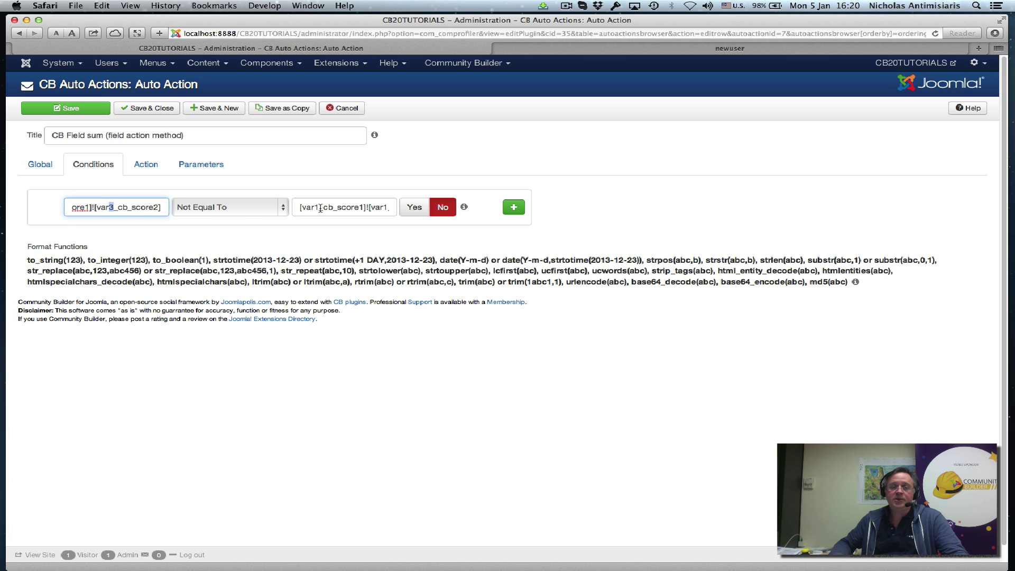
{"action": "left_click_drag", "start_coordinate": [321, 208], "coordinate": [405, 208]}
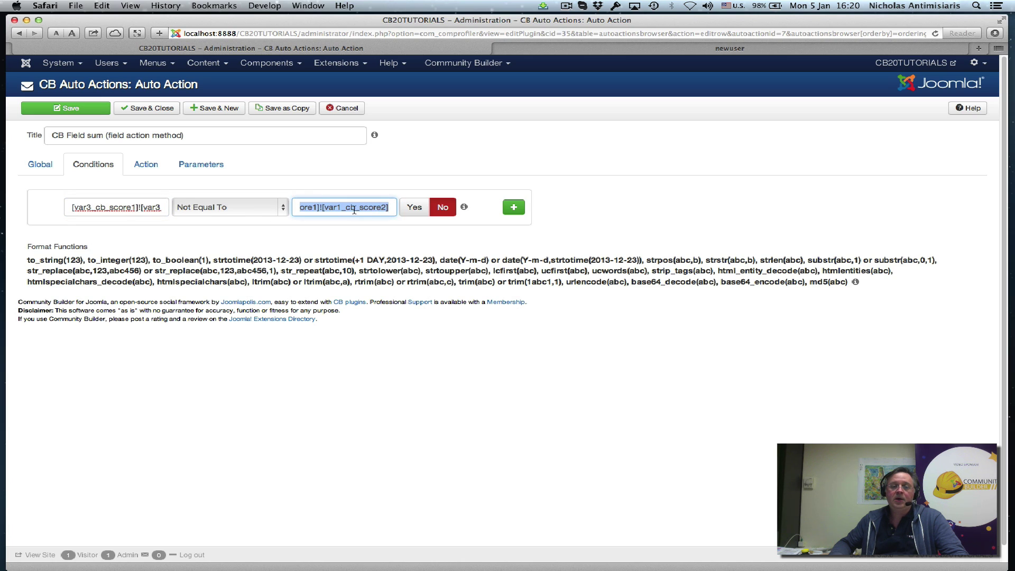
{"action": "left_click", "coordinate": [344, 185]}
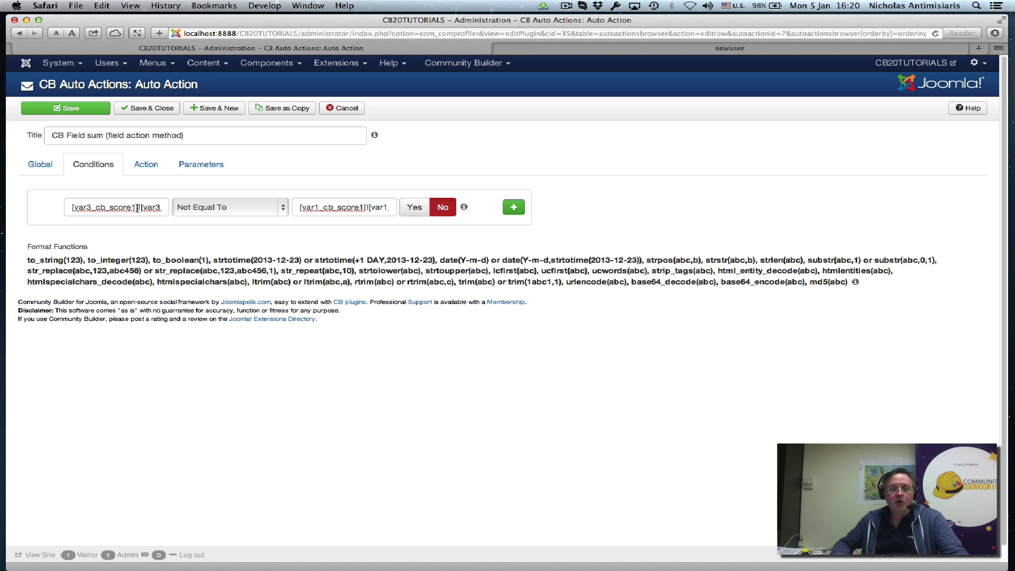
{"action": "left_click_drag", "start_coordinate": [127, 207], "coordinate": [42, 211]}
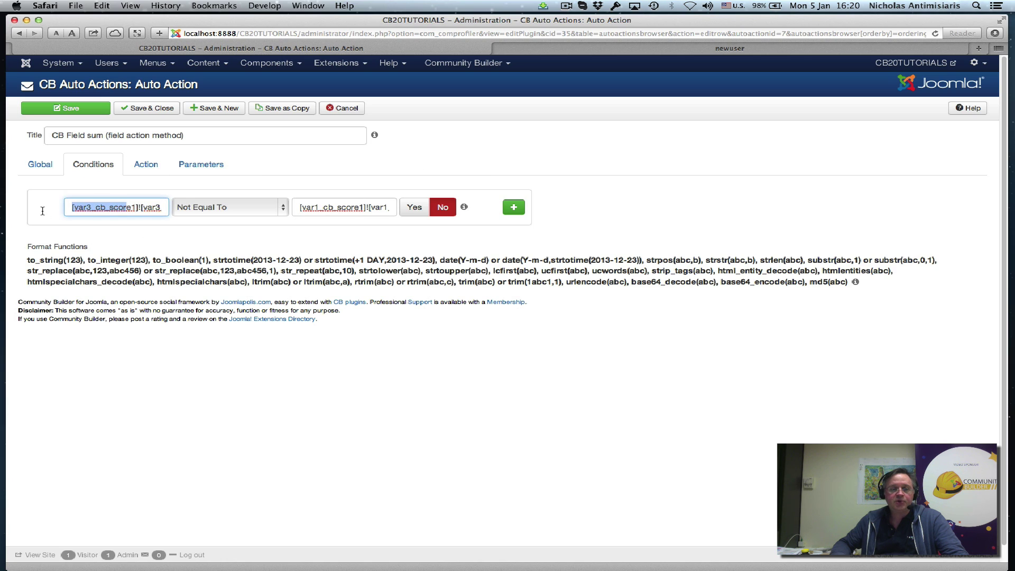
{"action": "left_click", "coordinate": [140, 207]}
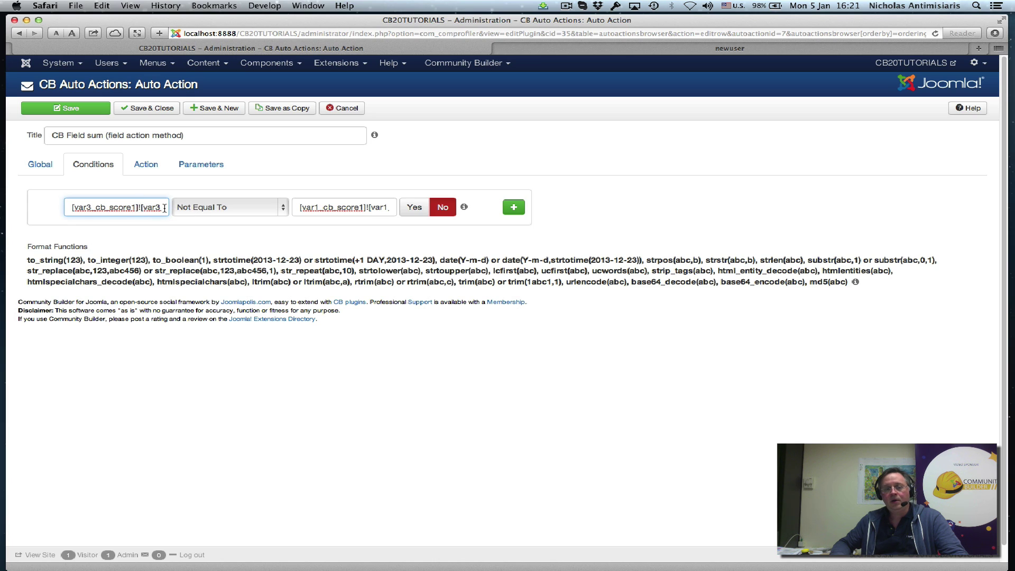
- Check the end of the [var1_cb_score1]![var1_cb_score2] value, then switch to LibreOffice
{"action": "left_click", "coordinate": [165, 209]}
{"action": "left_click", "coordinate": [165, 210]}
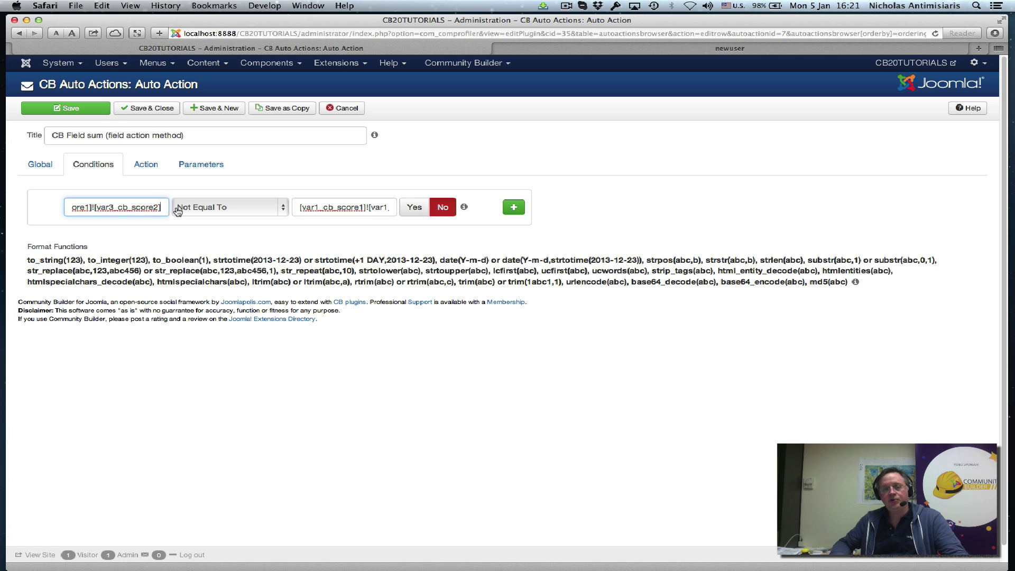
{"action": "left_click", "coordinate": [324, 204]}
{"action": "left_click", "coordinate": [391, 206]}
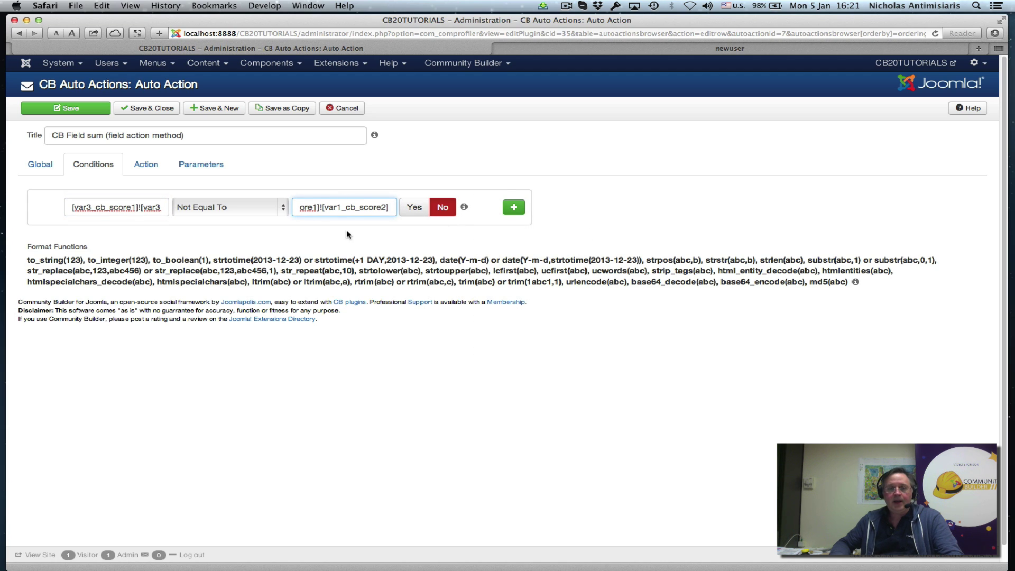
{"action": "key", "text": "super+Tab"}
{"action": "key", "text": "super+Tab"}
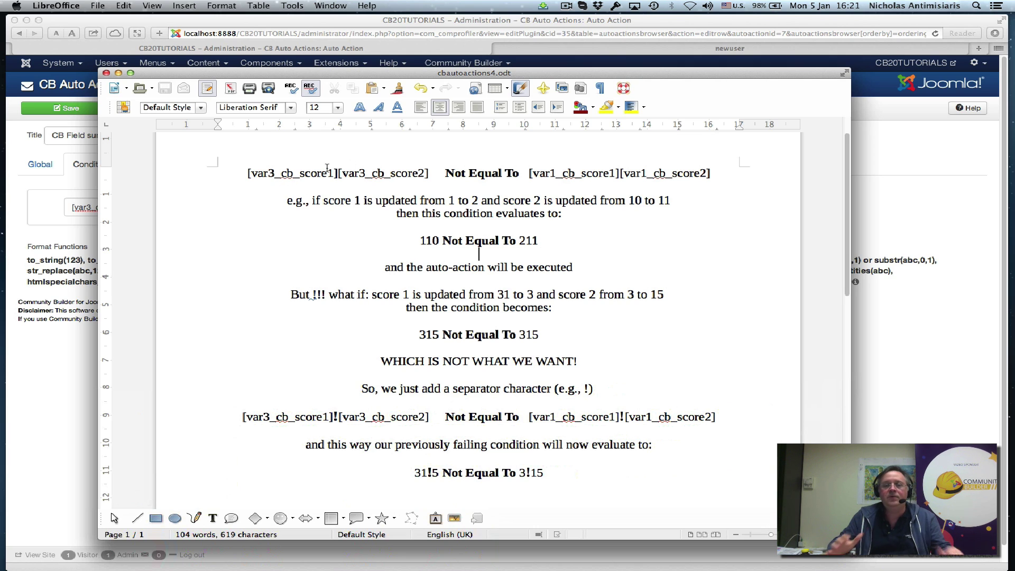
- Show the cbautoactions4.odt notes contrasting 31!5 vs 3!15 with the unseparated 315 vs 315
{"action": "key", "text": "Down"}
{"action": "key", "text": "Down"}
{"action": "key", "text": "Down"}
{"action": "key", "text": "Down"}
{"action": "key", "text": "Down"}
{"action": "key", "text": "Down"}
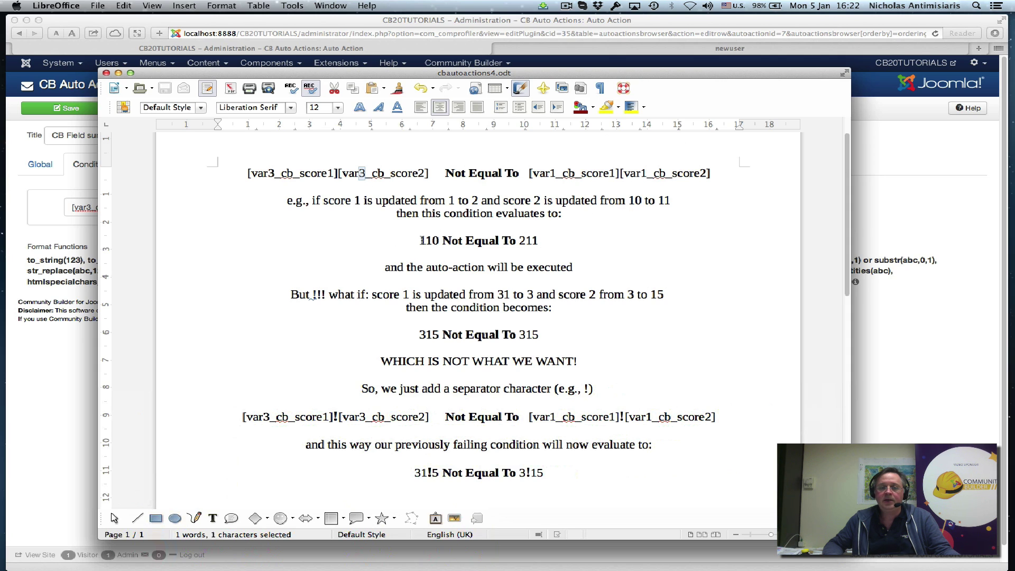
{"action": "left_click", "coordinate": [451, 200]}
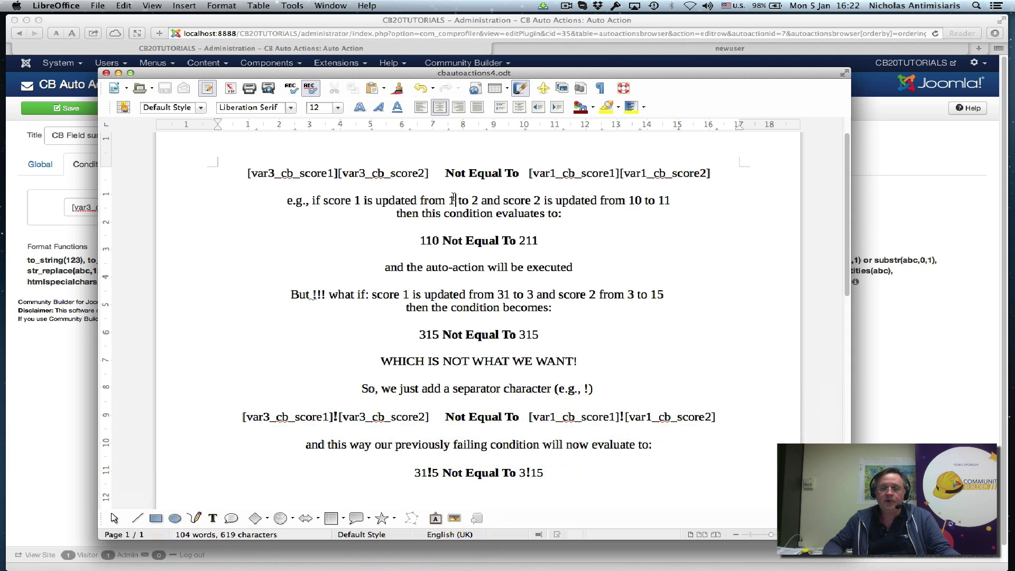
{"action": "key", "text": "shift+Right"}
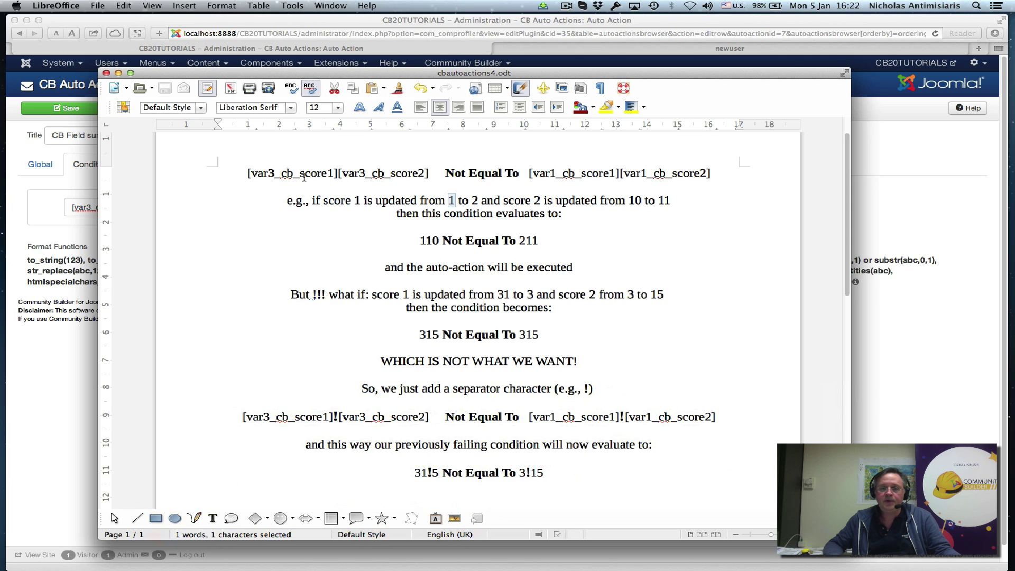
{"action": "left_click_drag", "start_coordinate": [643, 197], "coordinate": [629, 197]}
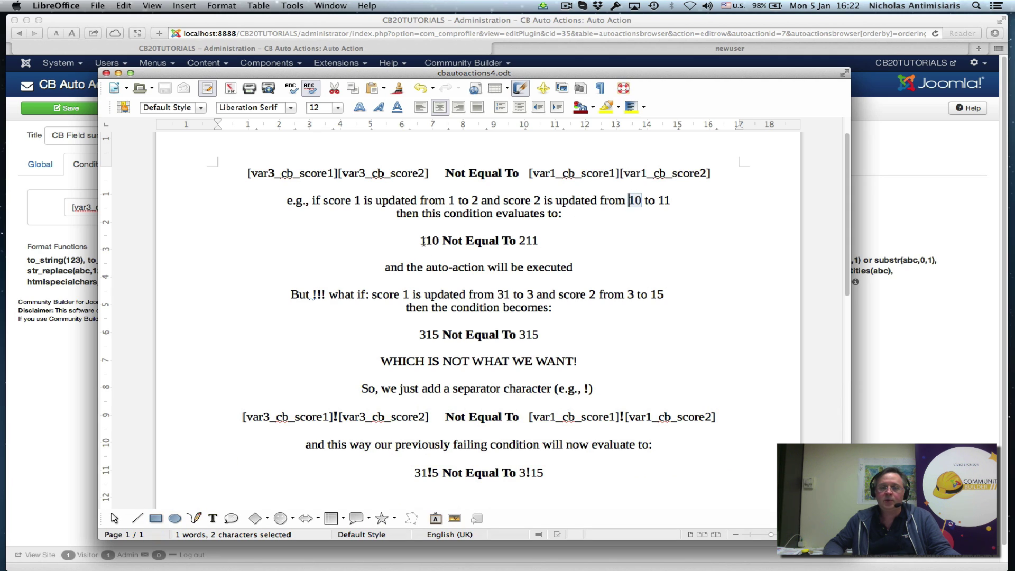
{"action": "left_click_drag", "start_coordinate": [427, 242], "coordinate": [439, 241]}
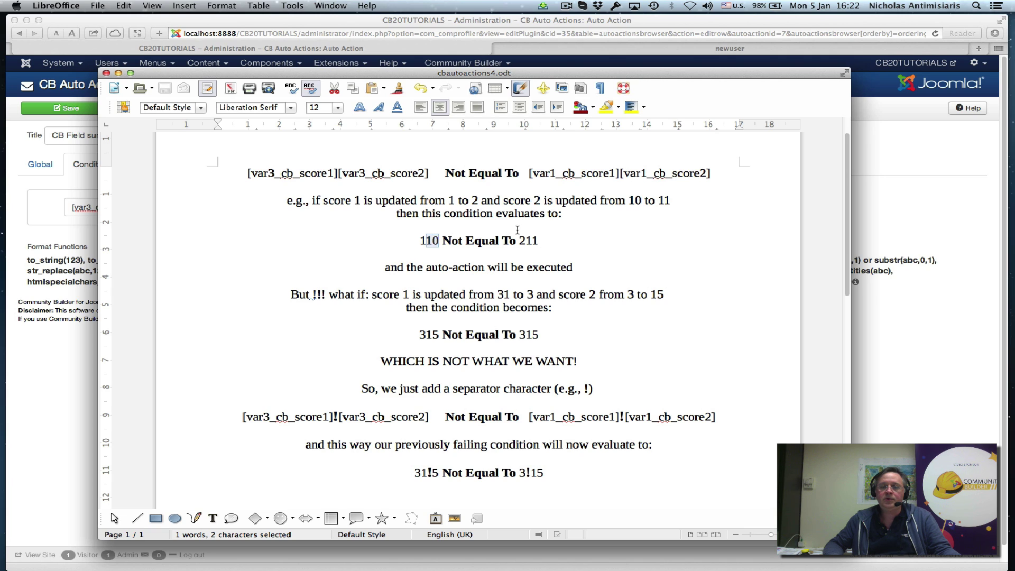
{"action": "left_click_drag", "start_coordinate": [533, 199], "coordinate": [541, 199]}
{"action": "left_click_drag", "start_coordinate": [533, 241], "coordinate": [538, 240]}
{"action": "key", "text": "Left"}
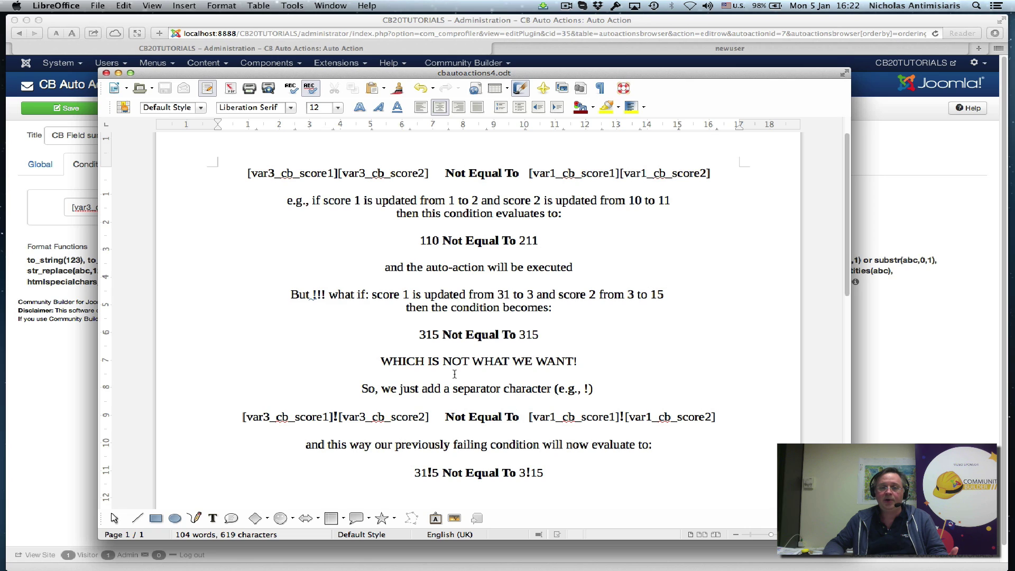
{"action": "double_click", "coordinate": [428, 337]}
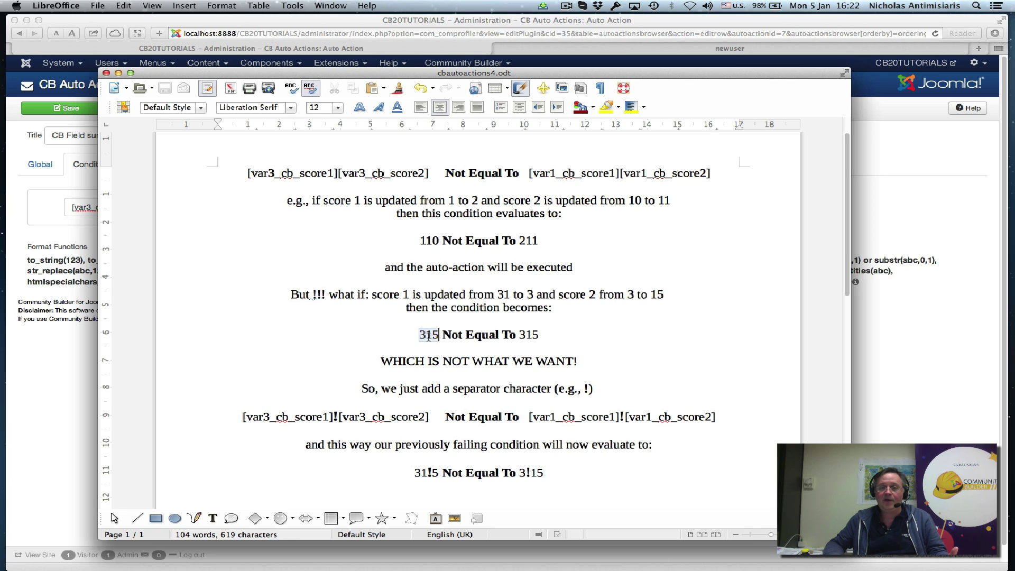
{"action": "double_click", "coordinate": [528, 336]}
{"action": "double_click", "coordinate": [428, 334]}
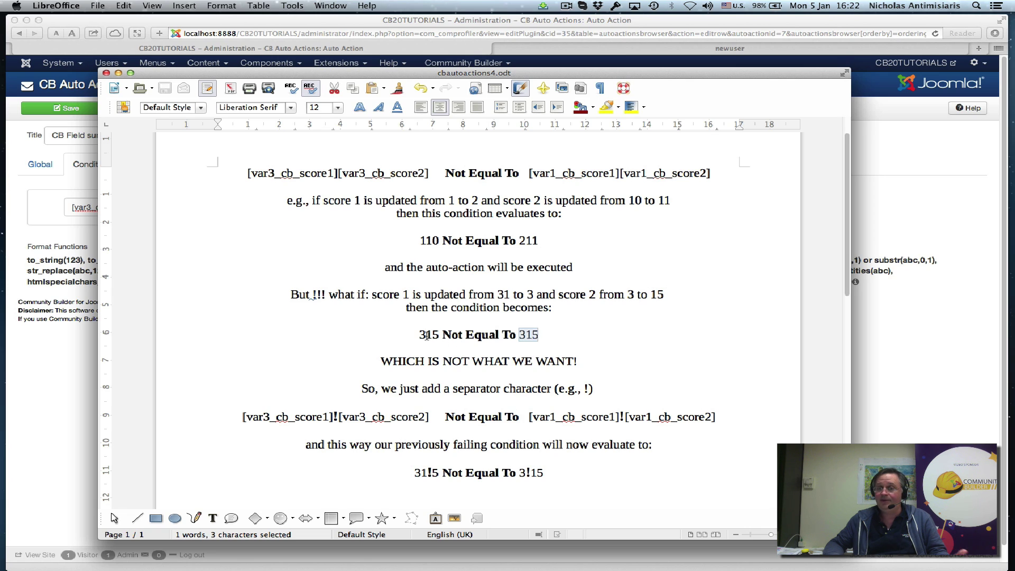
{"action": "double_click", "coordinate": [528, 335]}
{"action": "double_click", "coordinate": [429, 334]}
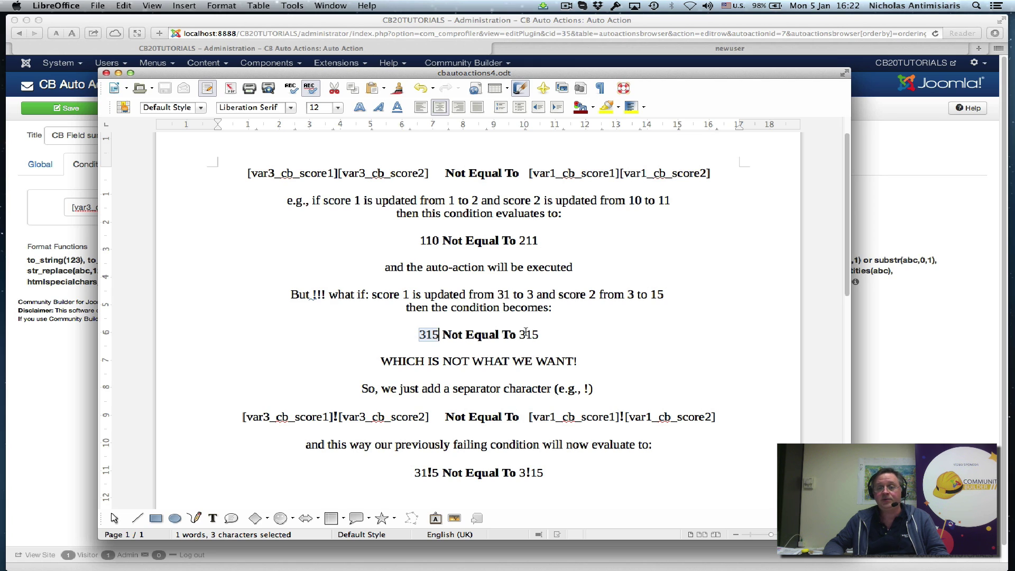
{"action": "double_click", "coordinate": [526, 333]}
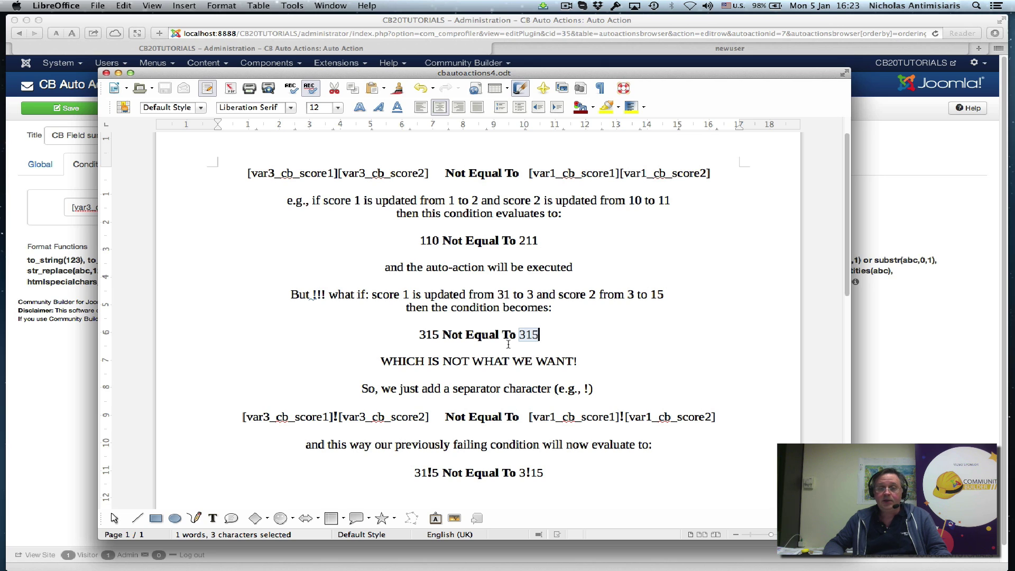
{"action": "scroll", "coordinate": [493, 379], "scroll_direction": "down", "scroll_amount": 1}
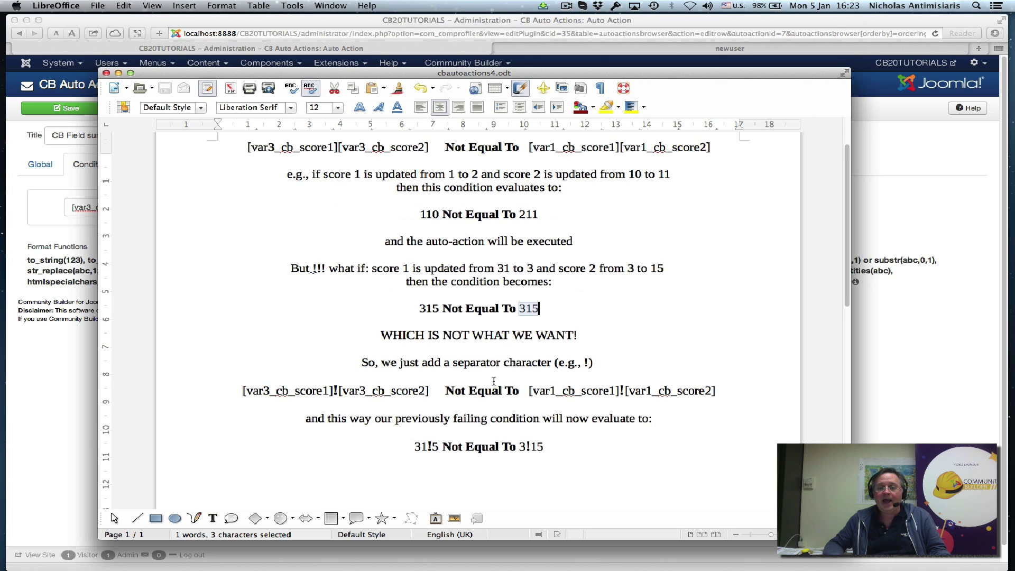
- Highlight the ! separator examples in the Writer notes, including the one between the var3 fields
{"action": "left_click", "coordinate": [585, 363]}
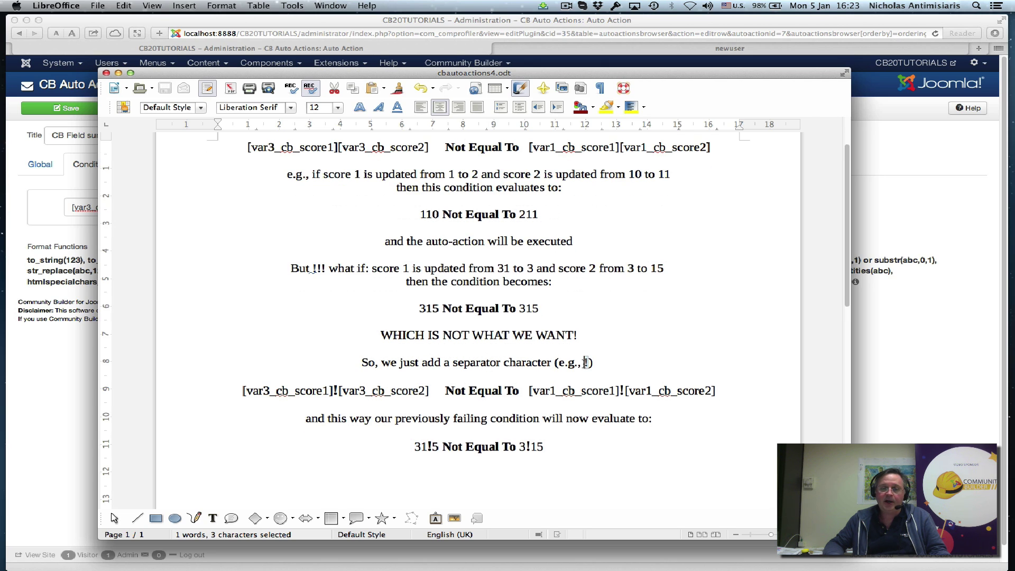
{"action": "double_click", "coordinate": [585, 362]}
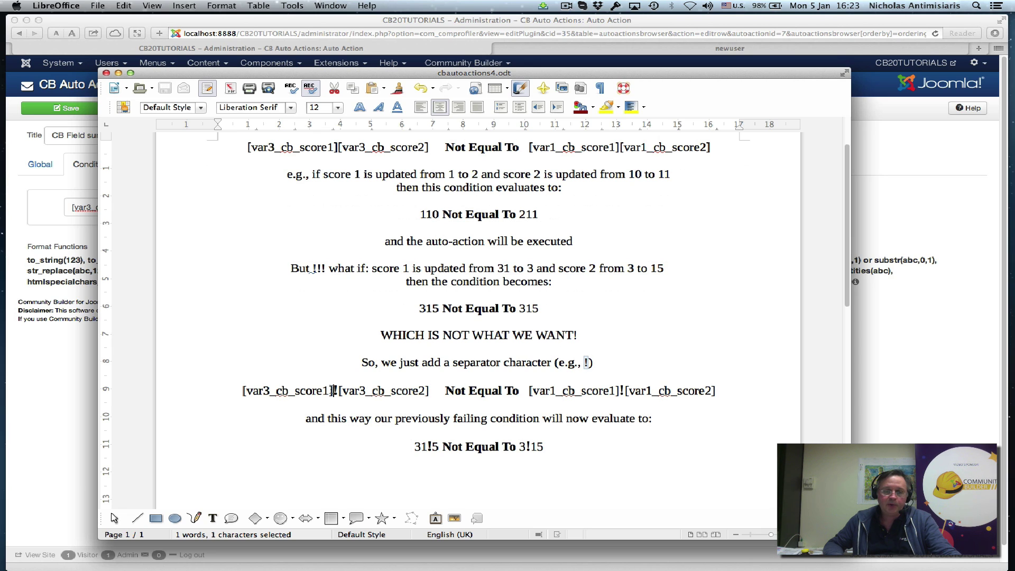
{"action": "double_click", "coordinate": [334, 390]}
{"action": "left_click", "coordinate": [334, 390]}
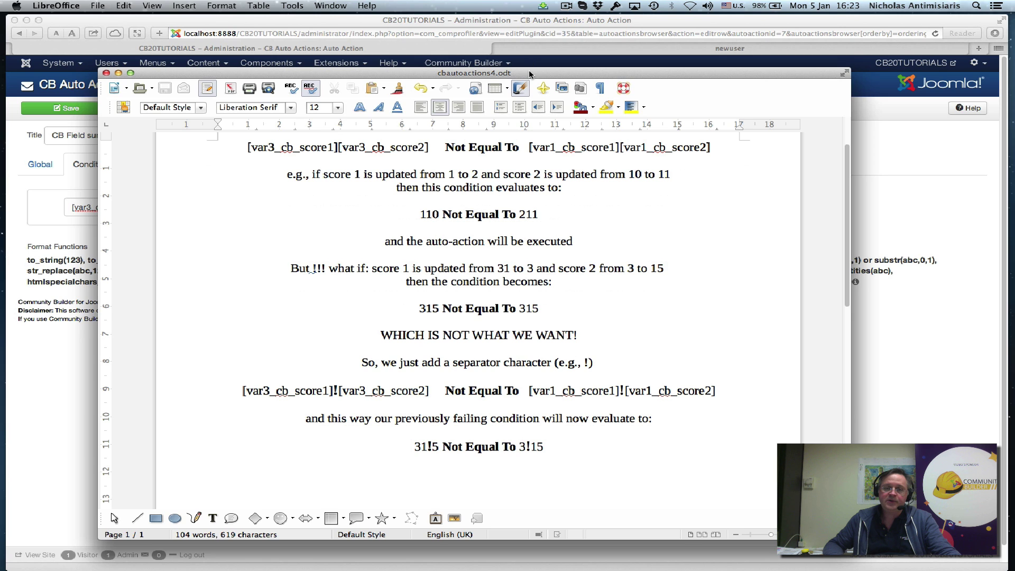
- Move the notes aside and return to the Joomla auto action's field-adjustment actions
{"action": "left_click_drag", "start_coordinate": [530, 74], "coordinate": [538, 40]}
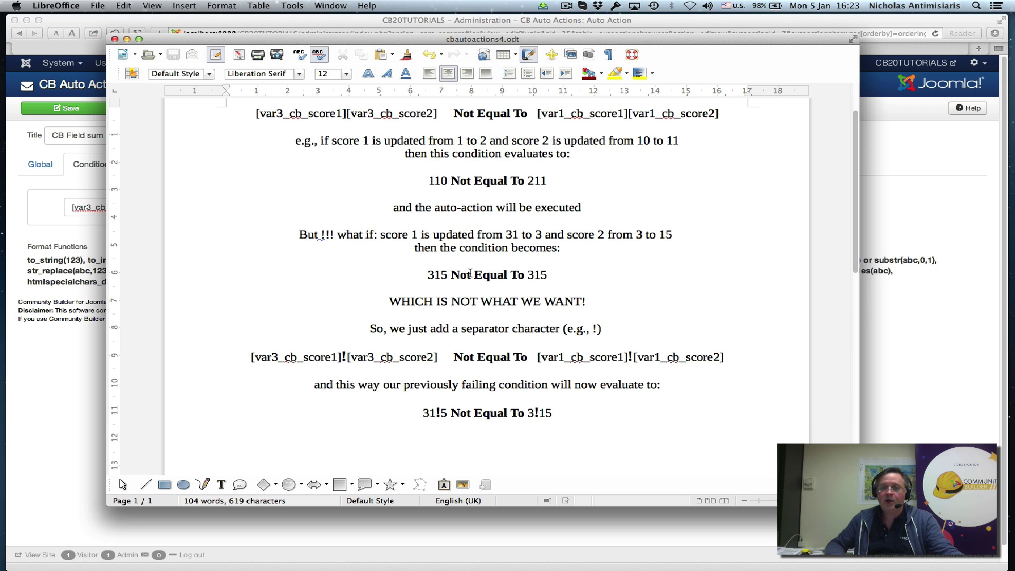
{"action": "left_click", "coordinate": [537, 31]}
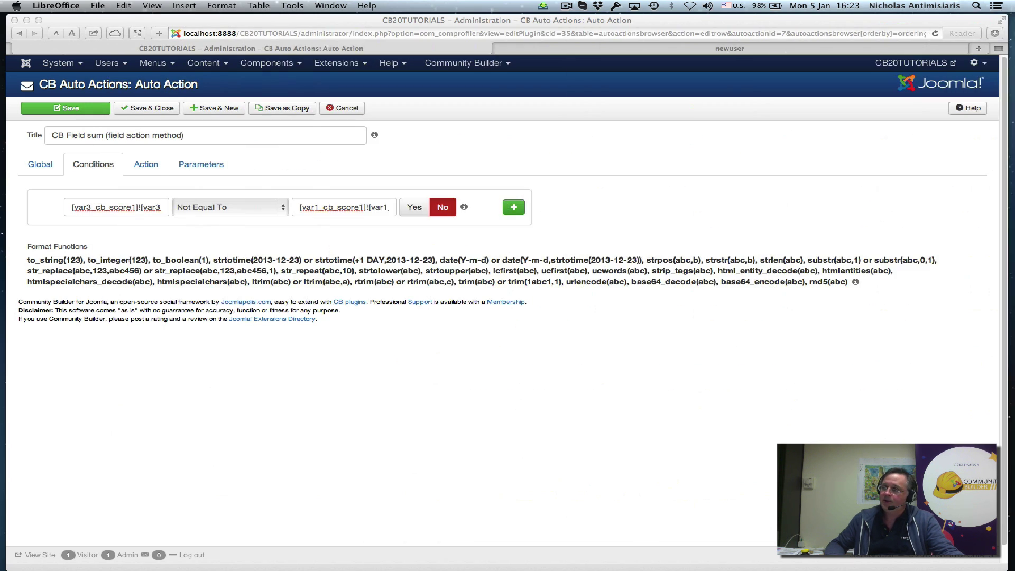
{"action": "left_click", "coordinate": [298, 208]}
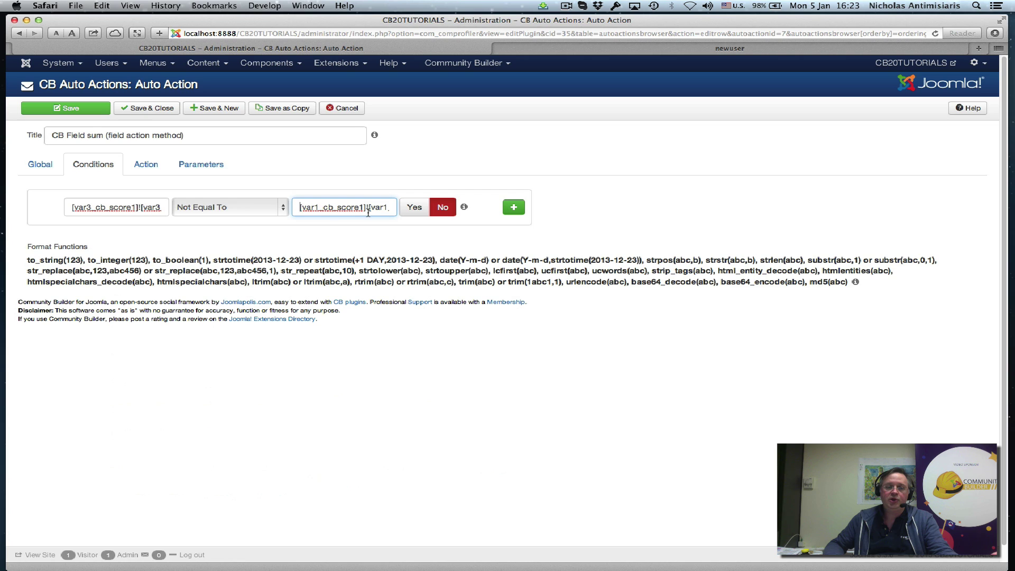
{"action": "left_click", "coordinate": [144, 167]}
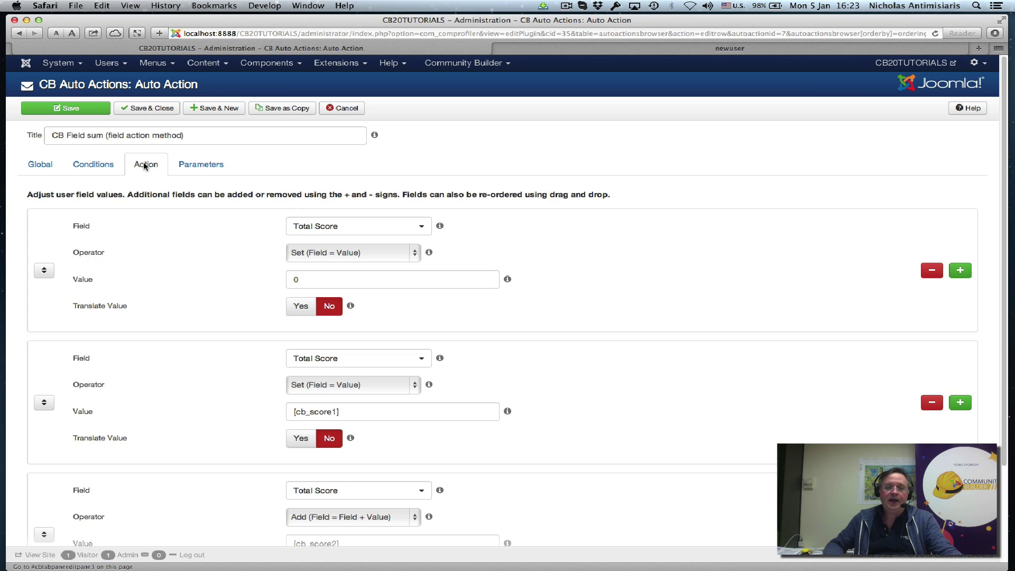
- Review the Total Score actions (Set 0, Set [cb_score1], Add [cb_score2]), then save and close
{"action": "scroll", "coordinate": [564, 235], "scroll_direction": "down", "scroll_amount": 3}
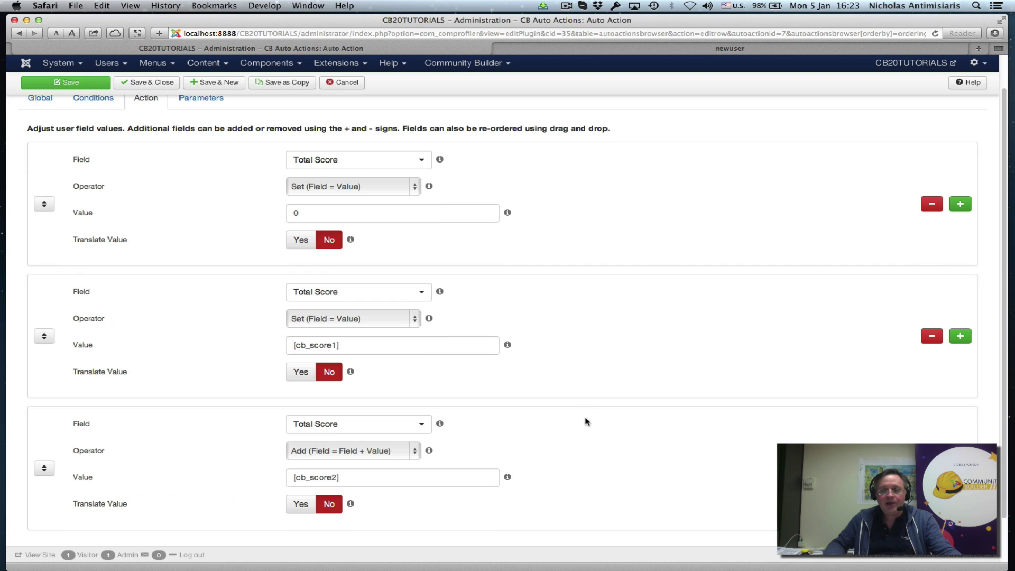
{"action": "scroll", "coordinate": [620, 254], "scroll_direction": "up", "scroll_amount": 1}
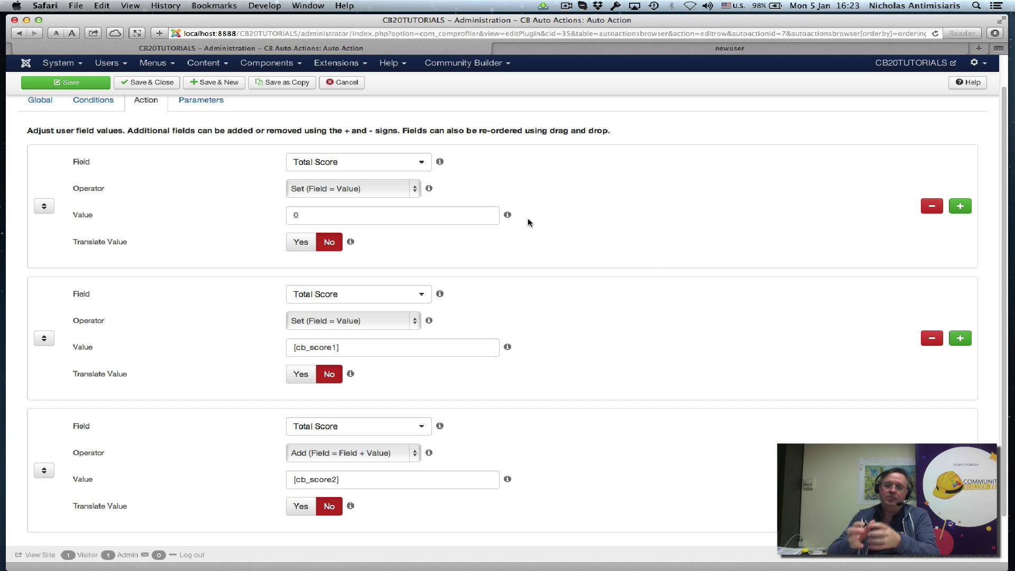
{"action": "mouse_move", "coordinate": [411, 183]}
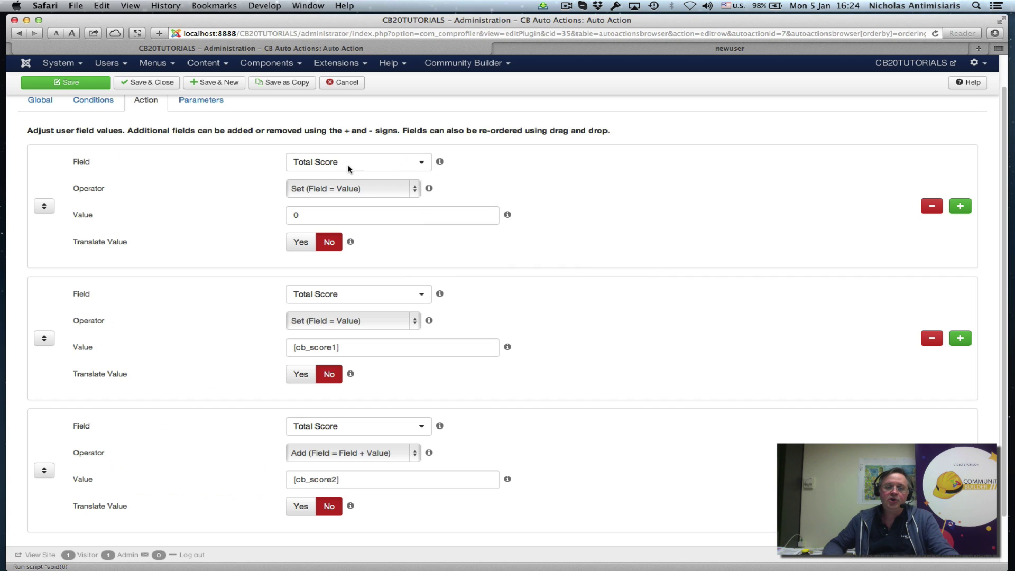
{"action": "mouse_move", "coordinate": [333, 164]}
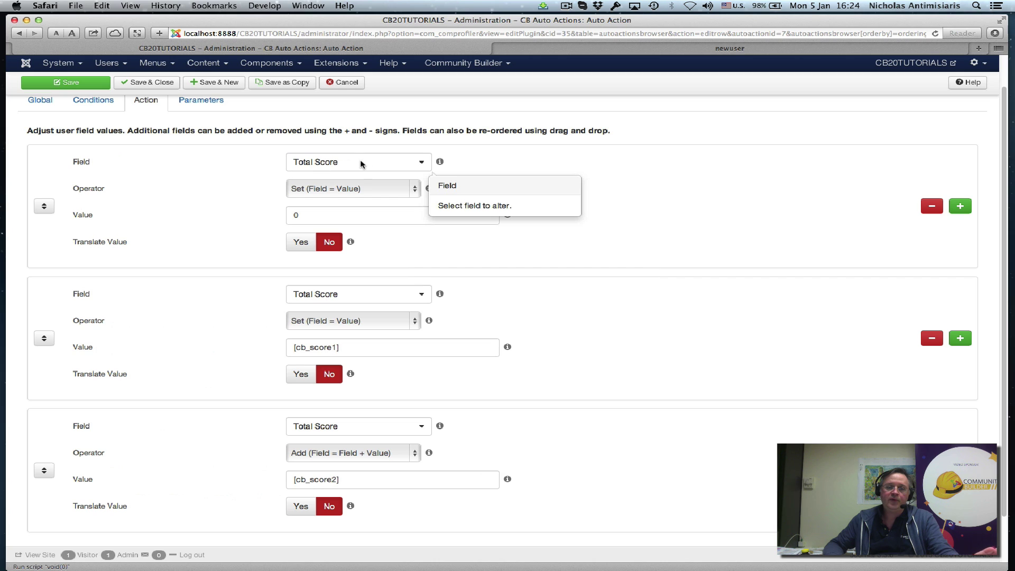
{"action": "mouse_move", "coordinate": [335, 214]}
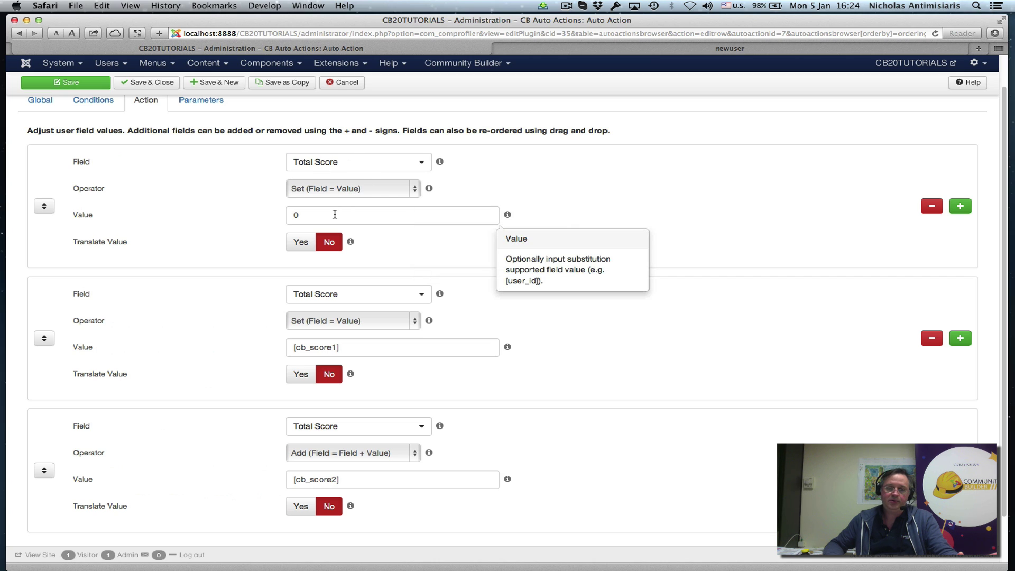
{"action": "mouse_move", "coordinate": [399, 291]}
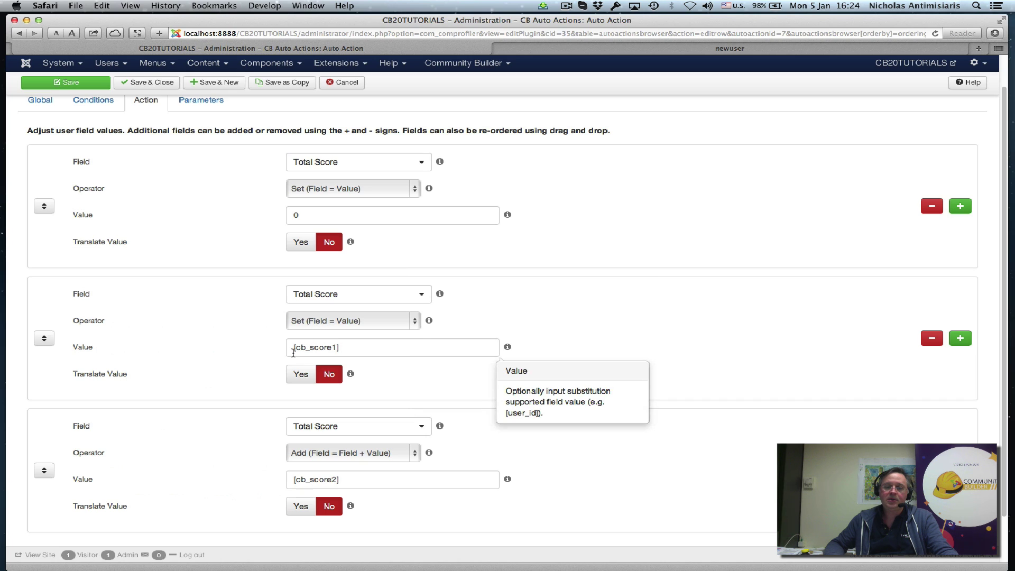
{"action": "left_click_drag", "start_coordinate": [295, 350], "coordinate": [346, 344]}
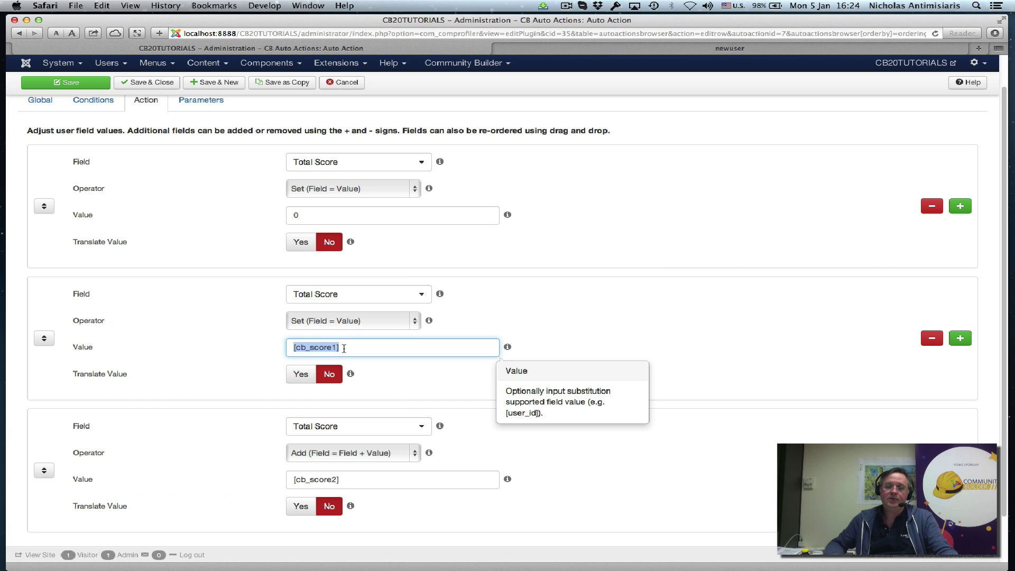
{"action": "left_click", "coordinate": [553, 351]}
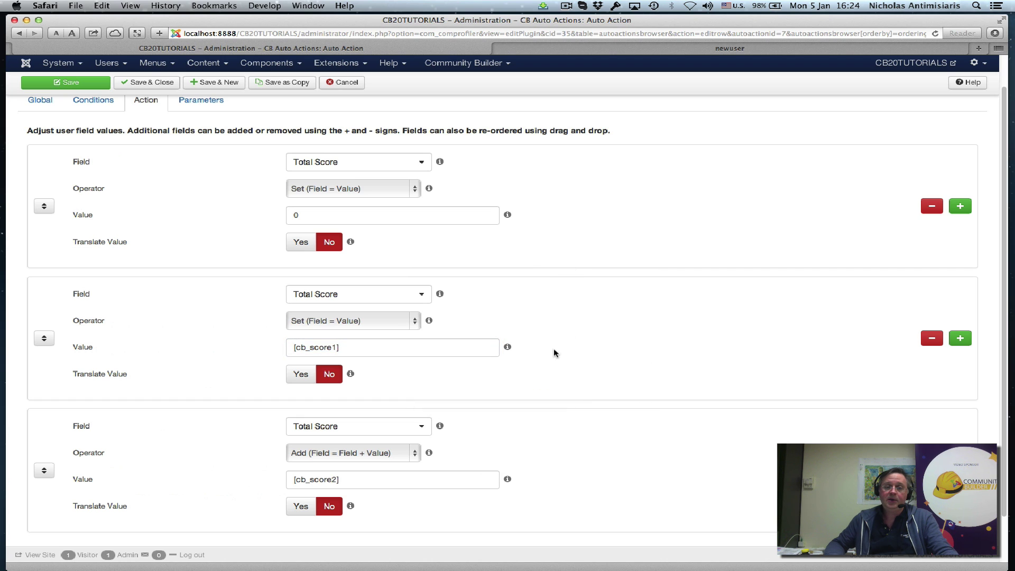
{"action": "scroll", "coordinate": [547, 360], "scroll_direction": "down", "scroll_amount": 2}
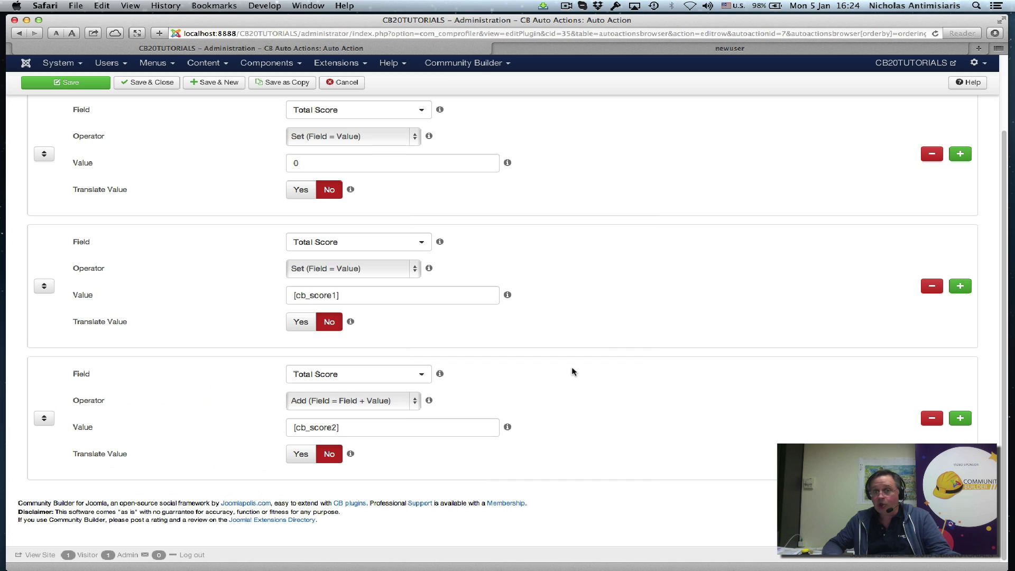
{"action": "scroll", "coordinate": [596, 332], "scroll_direction": "up", "scroll_amount": 5}
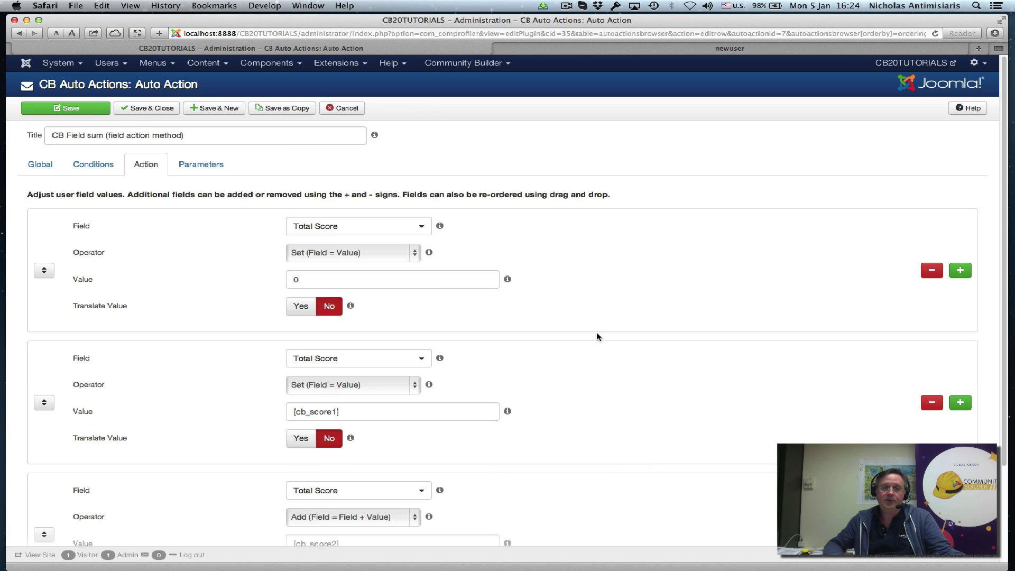
{"action": "left_click", "coordinate": [149, 108]}
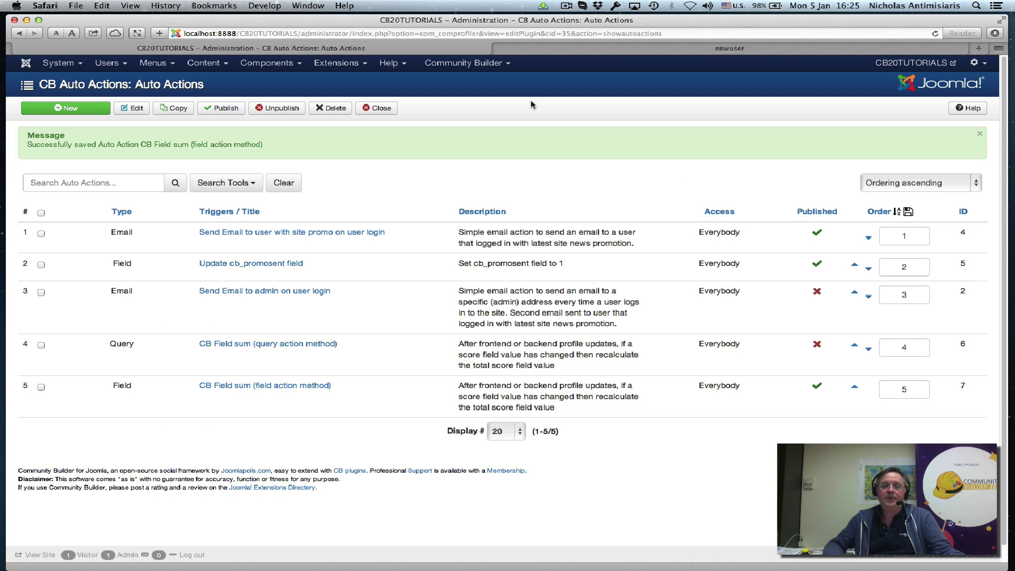
- Switch to the test user's frontend profile page and scroll down its details
{"action": "left_click", "coordinate": [568, 48]}
{"action": "scroll", "coordinate": [439, 318], "scroll_direction": "down", "scroll_amount": 3}
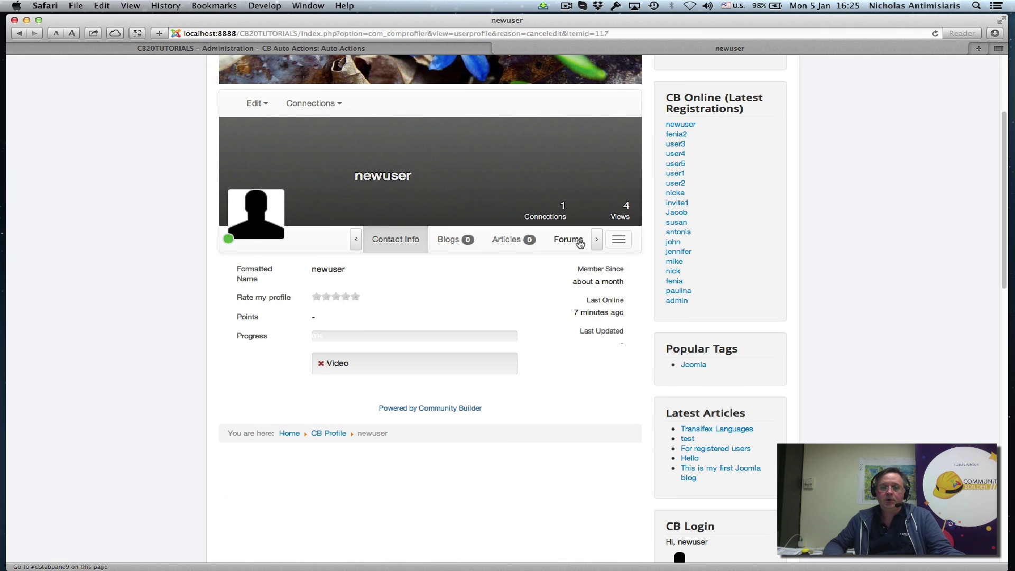
- Check that Additional Info shows empty Score 1, Score 2 and Total Score, then open Update Your Profile
{"action": "double_click", "coordinate": [596, 239]}
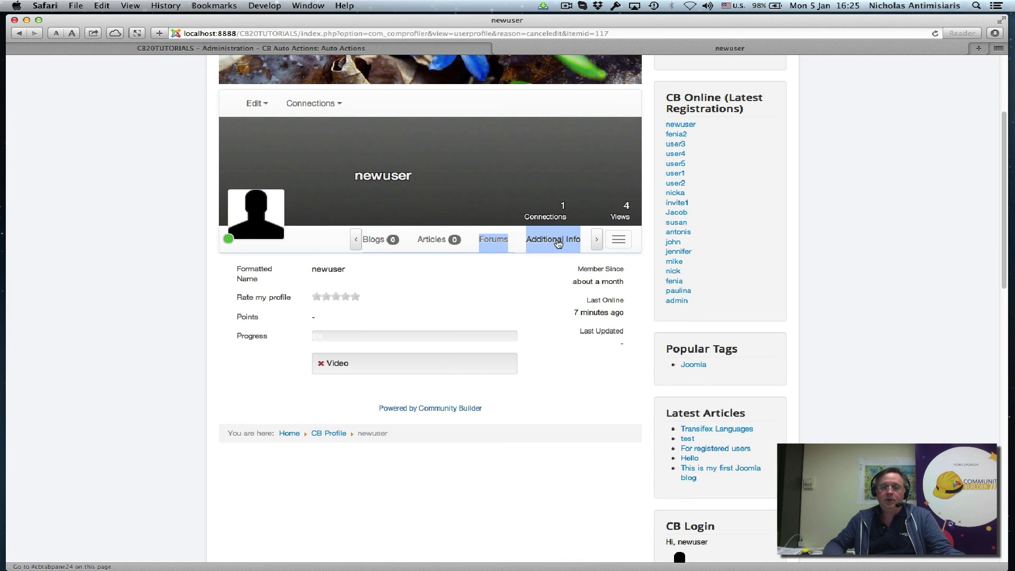
{"action": "left_click", "coordinate": [552, 244]}
{"action": "scroll", "coordinate": [302, 369], "scroll_direction": "down", "scroll_amount": 5}
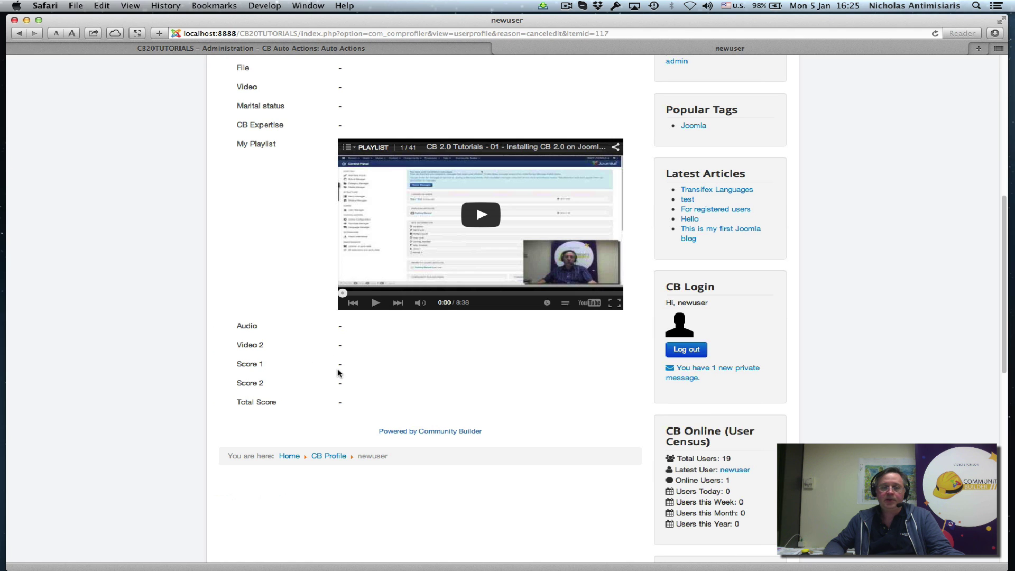
{"action": "scroll", "coordinate": [345, 379], "scroll_direction": "up", "scroll_amount": 7}
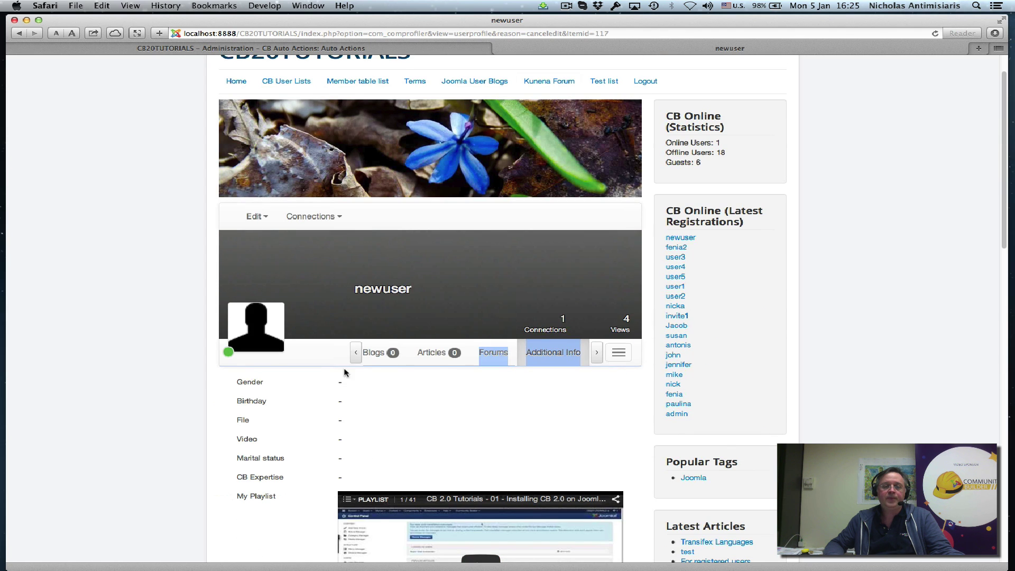
{"action": "left_click", "coordinate": [257, 216]}
{"action": "left_click", "coordinate": [267, 242]}
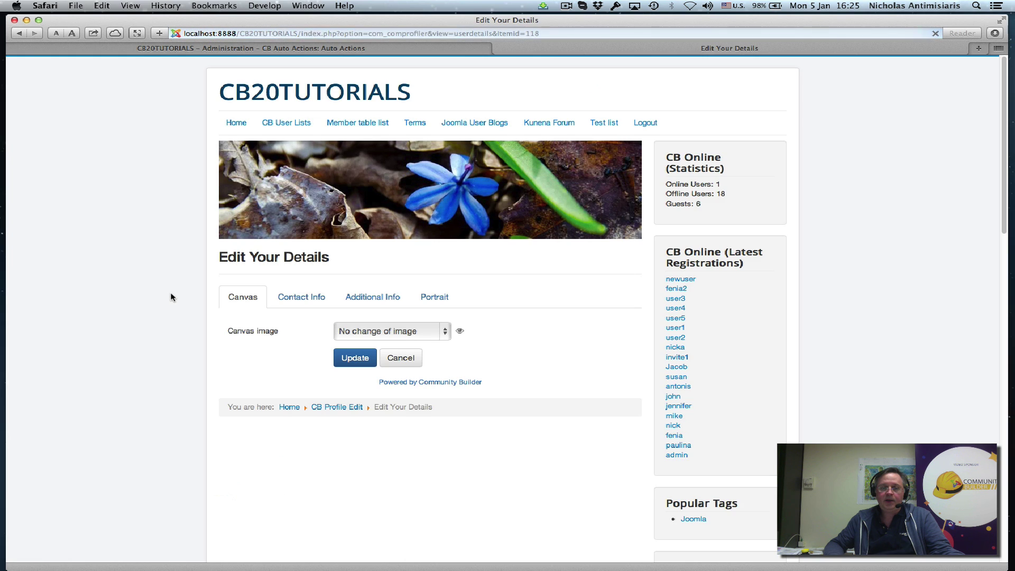
- Enter 3 for Score 1 and 5 for Score 2 under Additional Info, then update the profile
{"action": "left_click", "coordinate": [374, 288]}
{"action": "scroll", "coordinate": [220, 298], "scroll_direction": "down", "scroll_amount": 18}
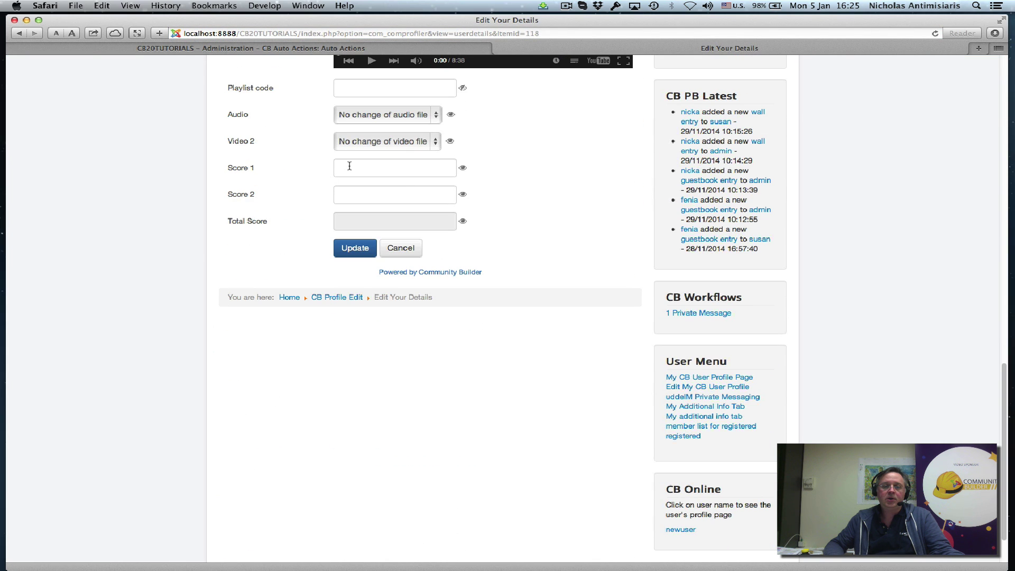
{"action": "left_click", "coordinate": [350, 166]}
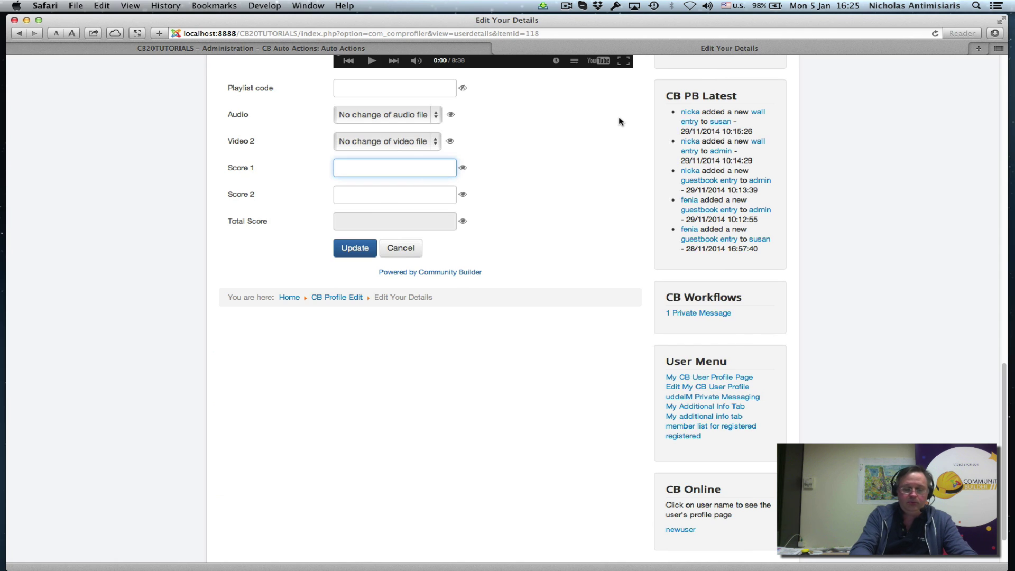
{"action": "type", "text": "3"}
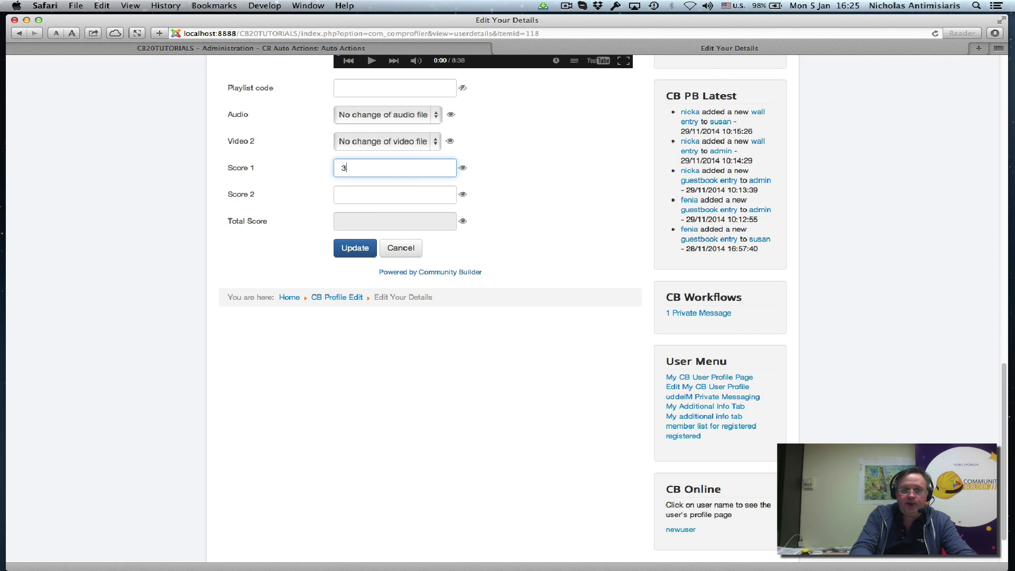
{"action": "left_click", "coordinate": [395, 194]}
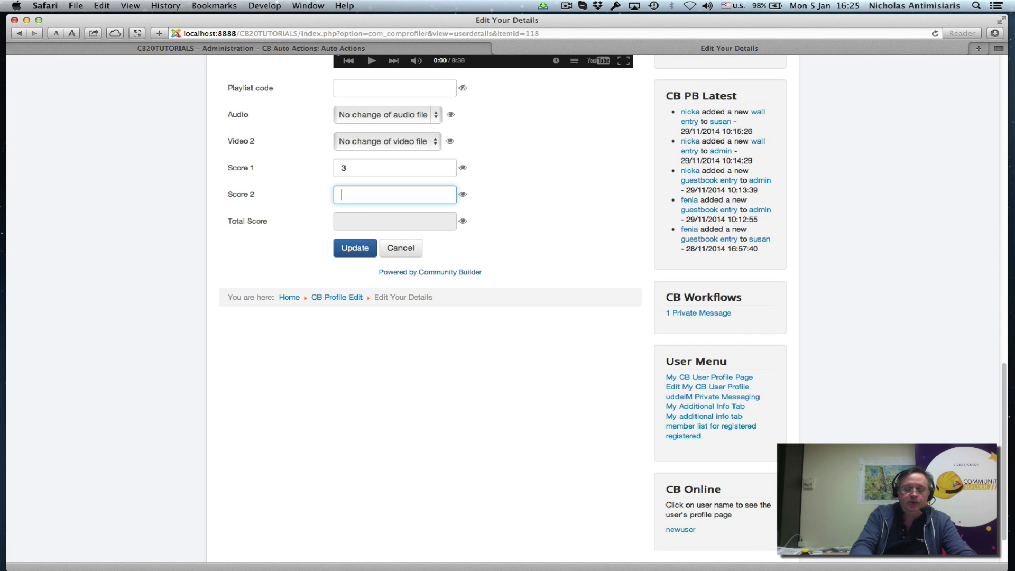
{"action": "type", "text": "5"}
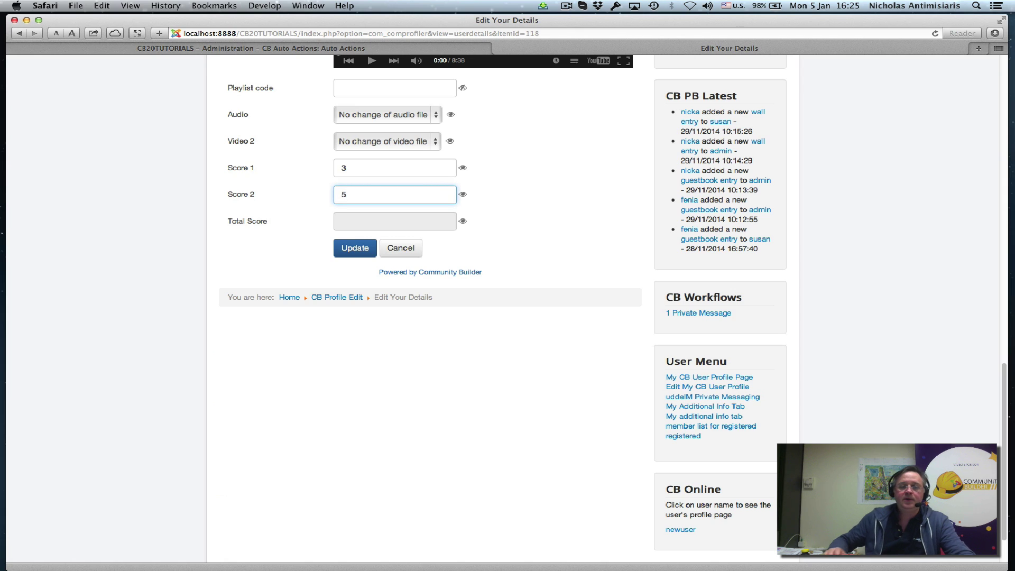
{"action": "left_click", "coordinate": [354, 254]}
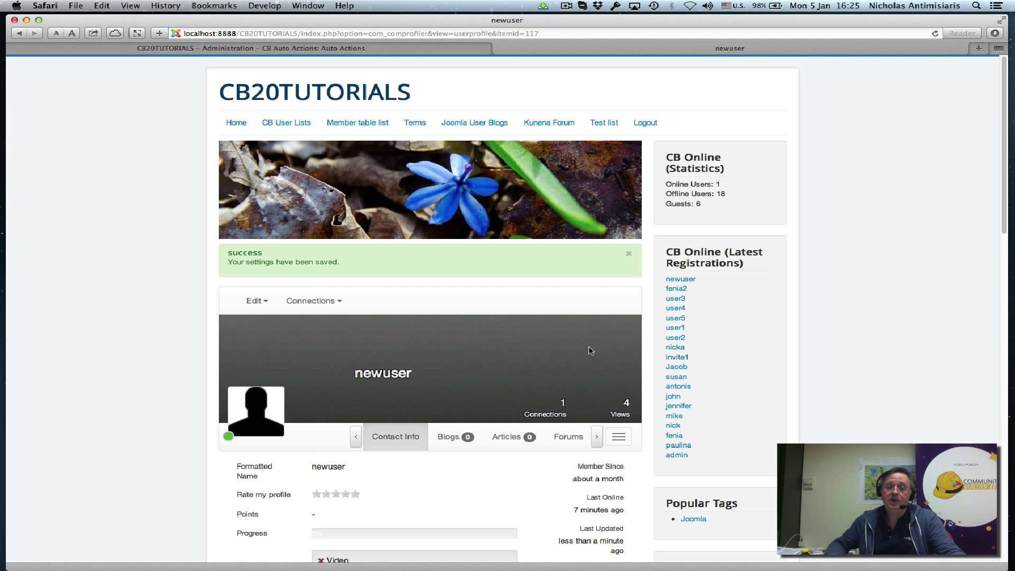
- Verify Additional Info now shows Total Score 8, then go back to the backend CB Auto Actions list
{"action": "left_click", "coordinate": [596, 437]}
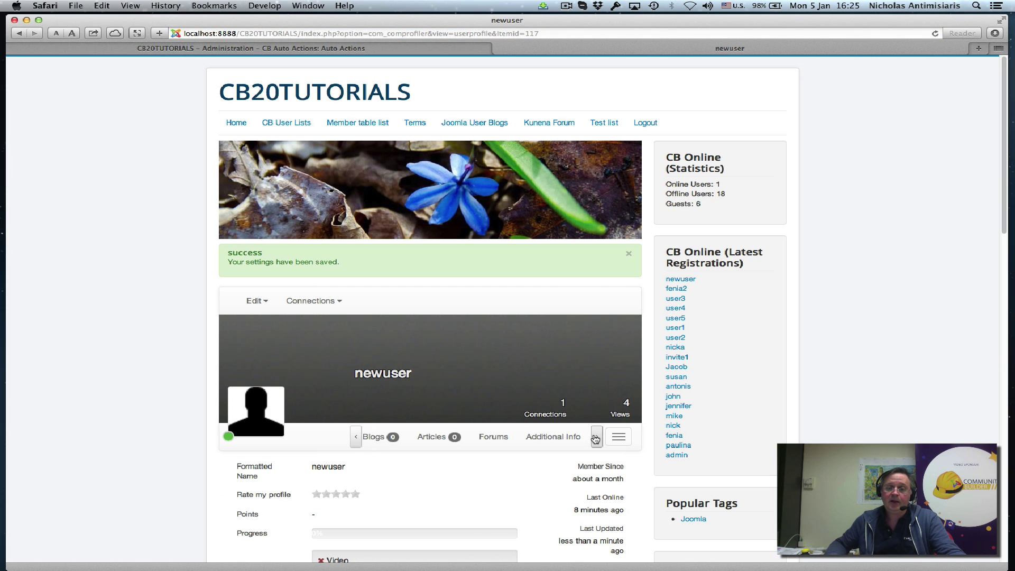
{"action": "left_click", "coordinate": [566, 439]}
{"action": "scroll", "coordinate": [529, 436], "scroll_direction": "down", "scroll_amount": 5}
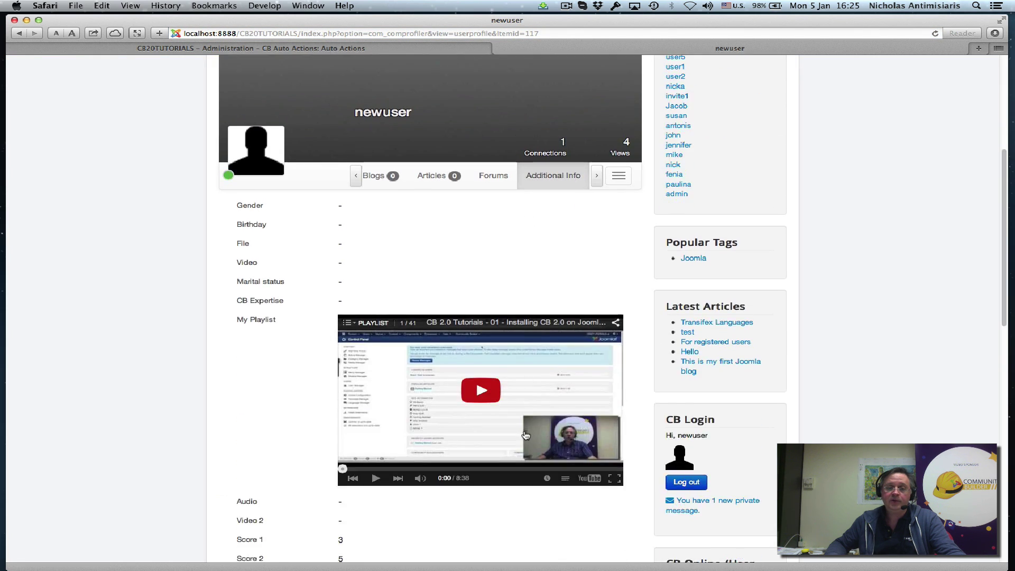
{"action": "scroll", "coordinate": [525, 435], "scroll_direction": "down", "scroll_amount": 5}
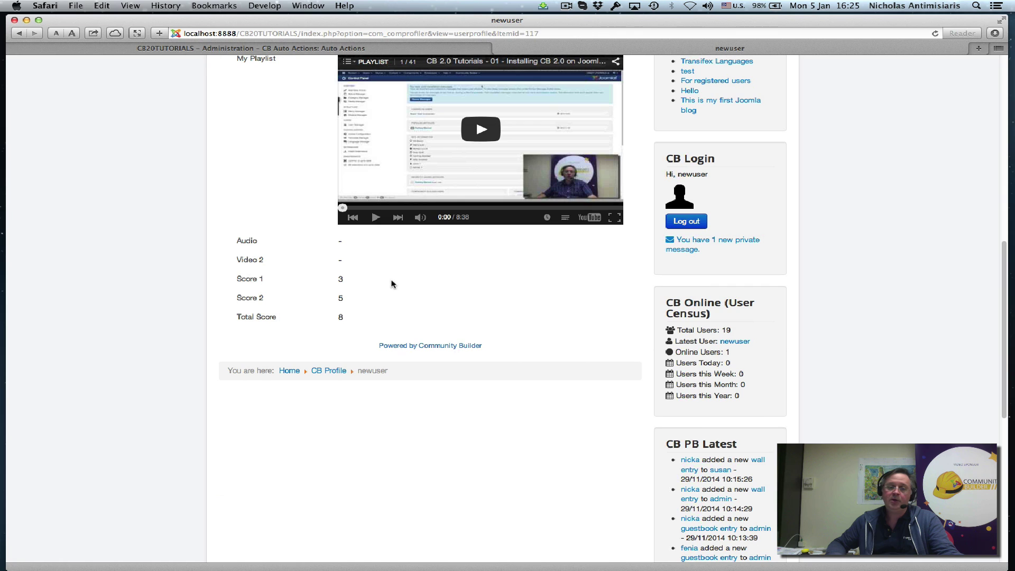
{"action": "double_click", "coordinate": [340, 317]}
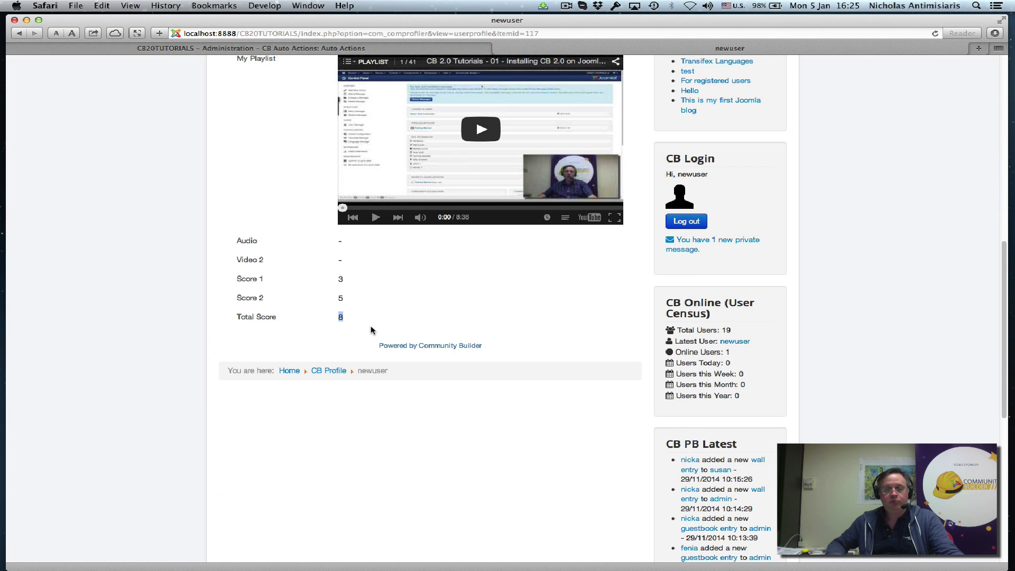
{"action": "scroll", "coordinate": [436, 325], "scroll_direction": "up", "scroll_amount": 10}
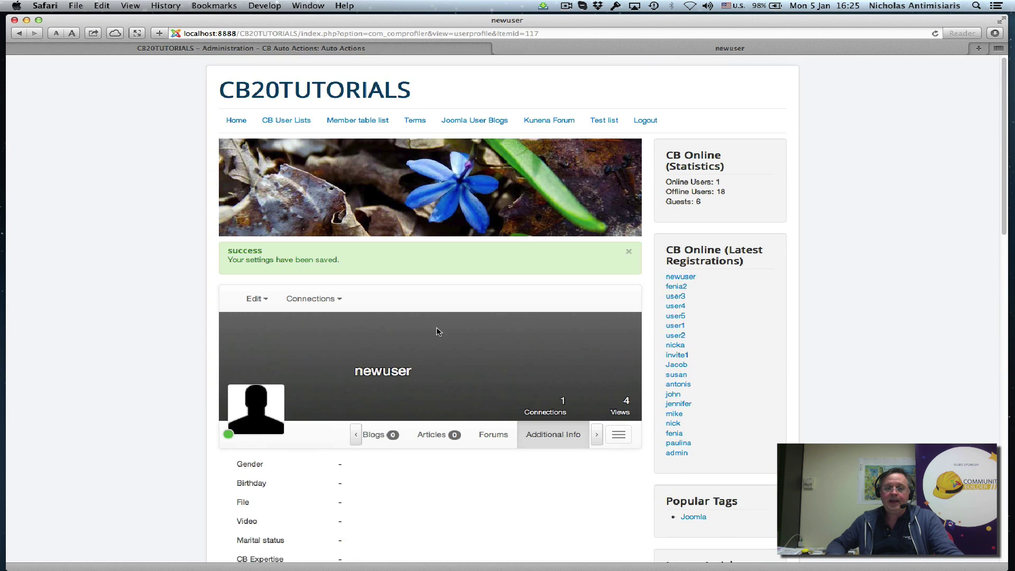
{"action": "left_click", "coordinate": [394, 48]}
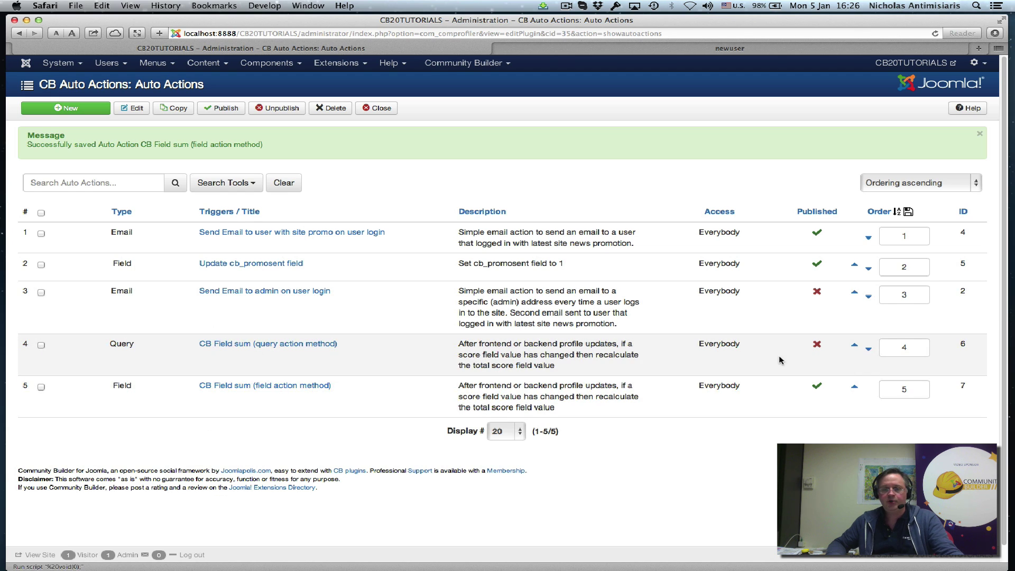
- Open CB Field sum (query action method) and view its conditions and action query
{"action": "left_click", "coordinate": [291, 347]}
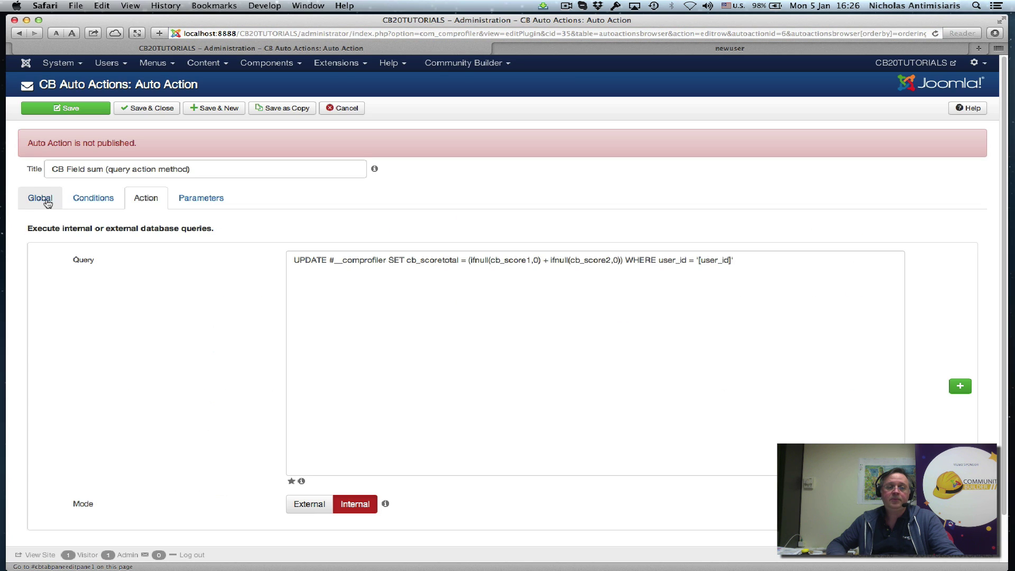
{"action": "left_click", "coordinate": [82, 203]}
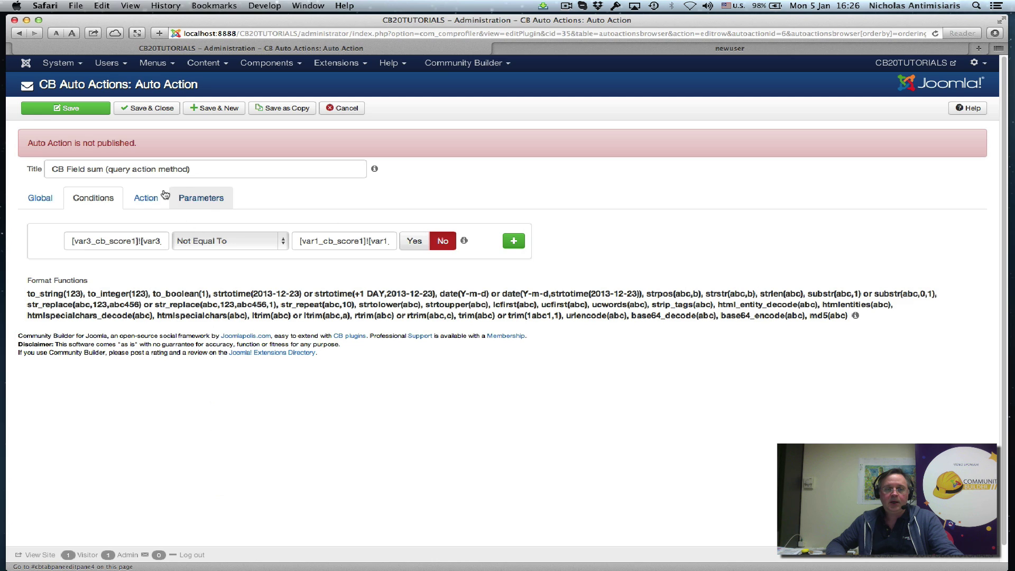
{"action": "left_click", "coordinate": [150, 200]}
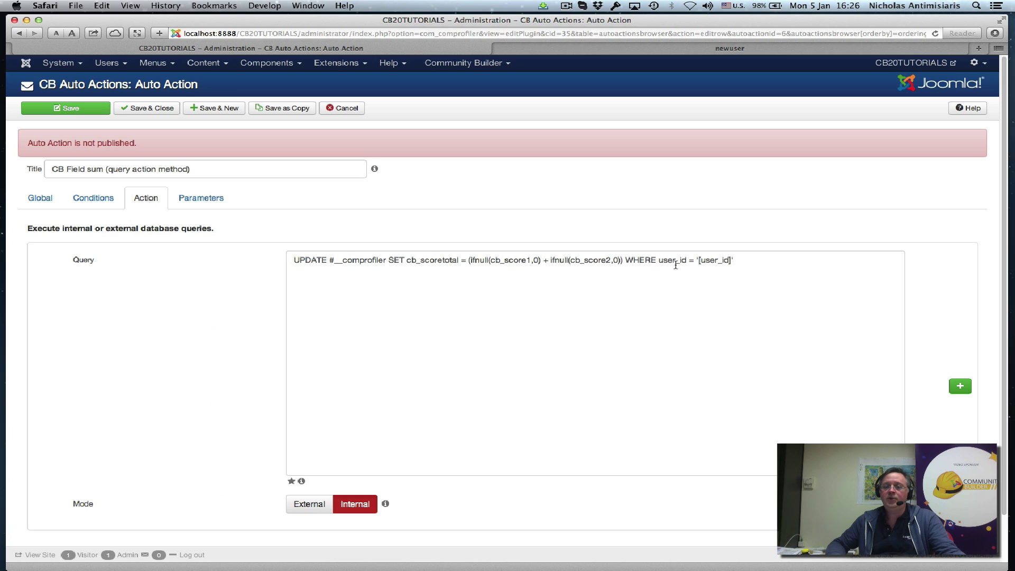
- Highlight the query's WHERE user_id = '[user_id]' clause and then the whole query text
{"action": "left_click_drag", "start_coordinate": [659, 260], "coordinate": [744, 258]}
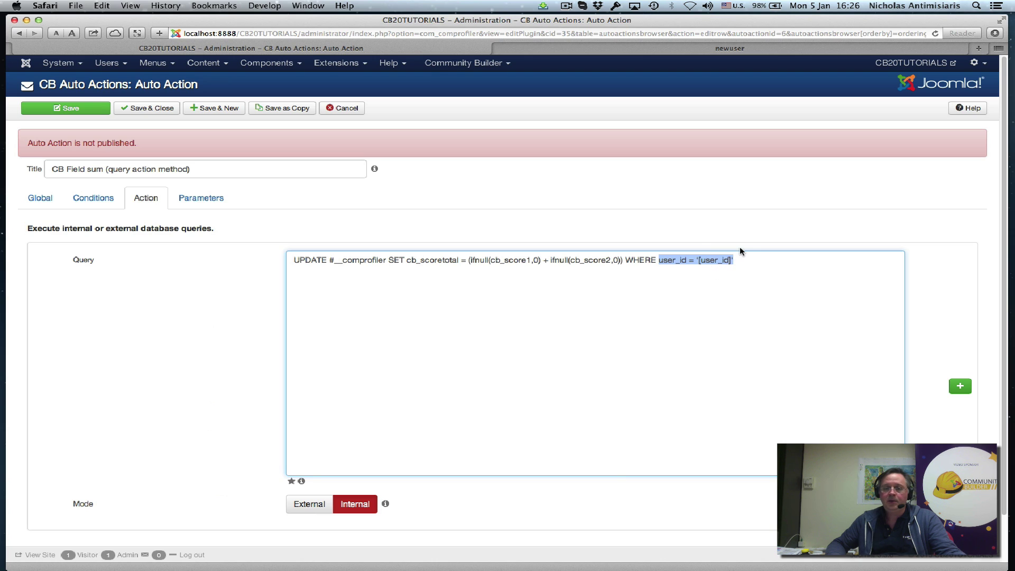
{"action": "left_click", "coordinate": [693, 238]}
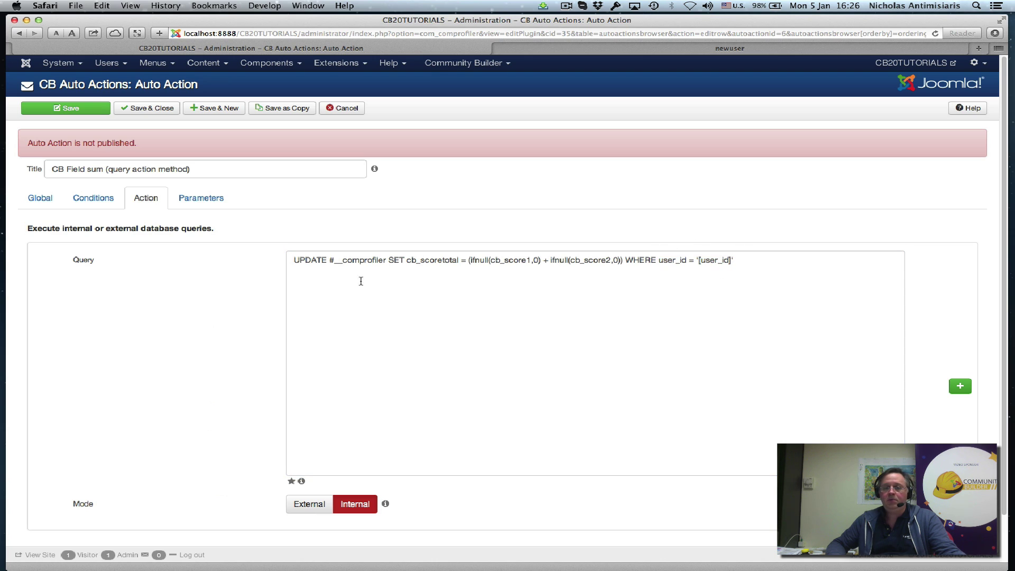
{"action": "left_click_drag", "start_coordinate": [294, 262], "coordinate": [265, 256]}
{"action": "left_click", "coordinate": [228, 309]}
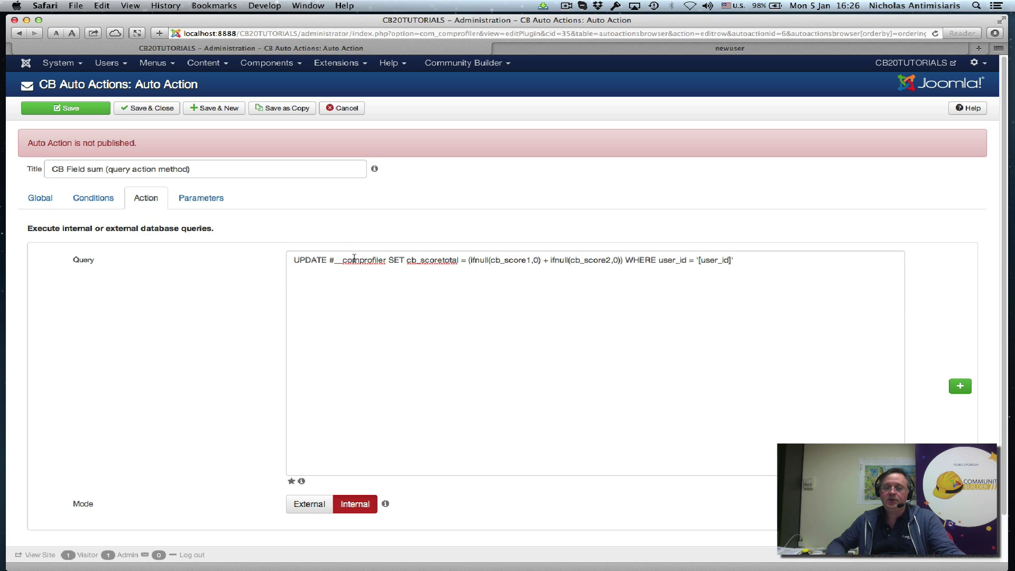